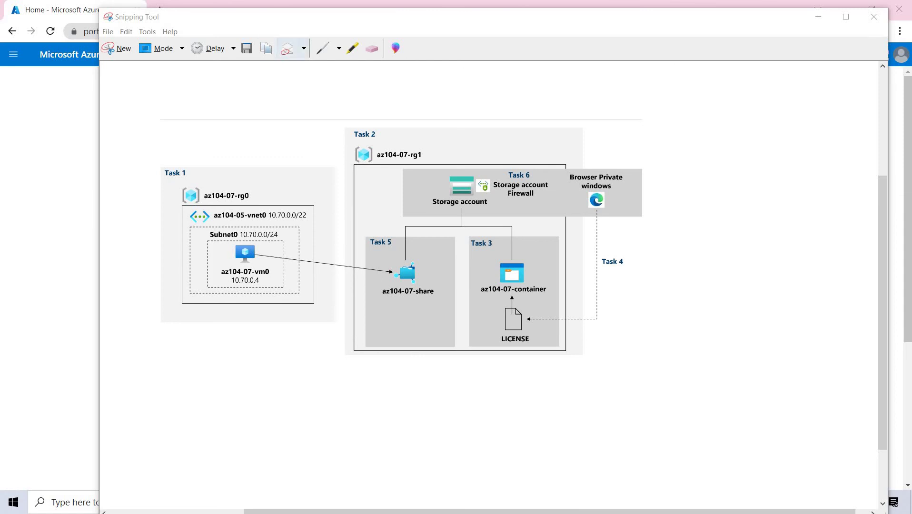
Circle the whole lab architecture diagram with the pen and mark the Task 1 resource group area.
{"action": "mouse_move", "coordinate": [170, 134]}
{"action": "left_mouse_down"}
{"action": "mouse_move", "coordinate": [154, 138]}
{"action": "mouse_move", "coordinate": [267, 383]}
{"action": "mouse_move", "coordinate": [673, 207]}
{"action": "mouse_move", "coordinate": [307, 98]}
{"action": "mouse_move", "coordinate": [129, 104]}
{"action": "left_mouse_up"}
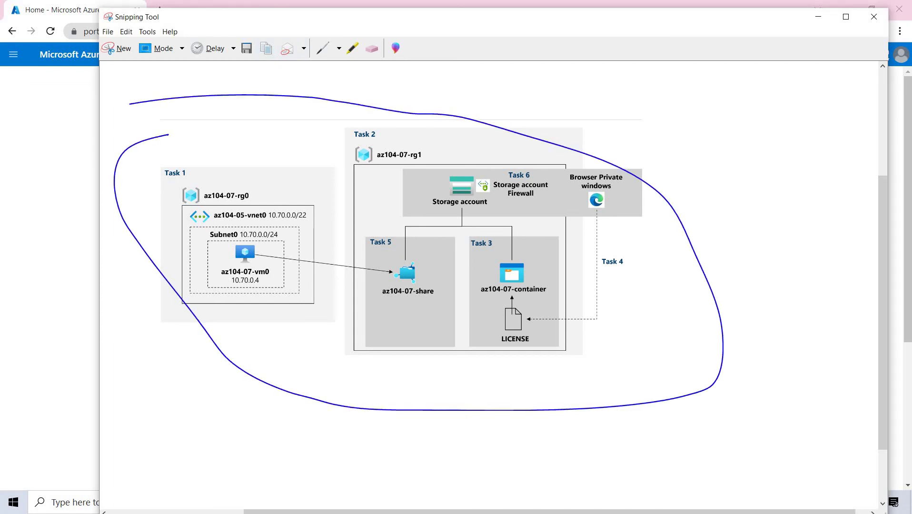
{"action": "left_click_drag", "start_coordinate": [163, 197], "coordinate": [234, 155]}
{"action": "left_click_drag", "start_coordinate": [244, 205], "coordinate": [301, 184]}
{"action": "left_click_drag", "start_coordinate": [428, 17], "coordinate": [911, 98]}
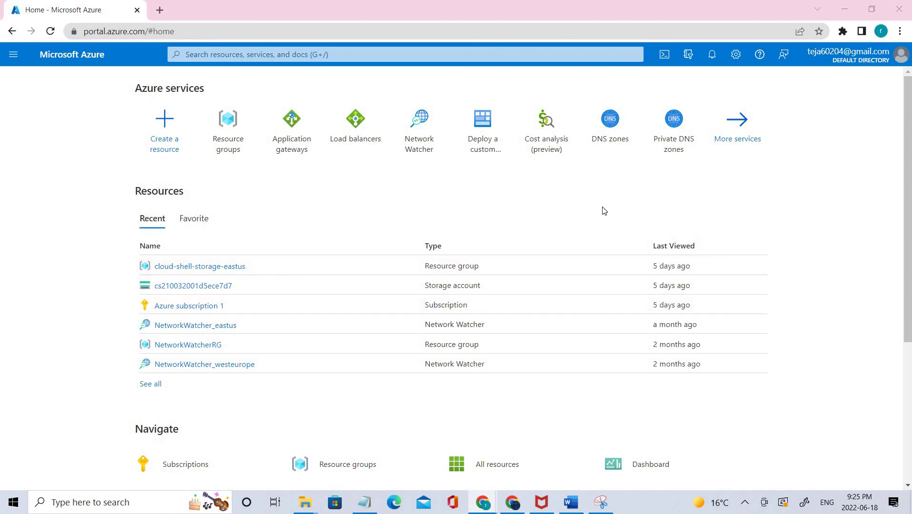
Switch to File Explorer and examine the lab files in the Labs\07 folder.
{"action": "mouse_move", "coordinate": [492, 151]}
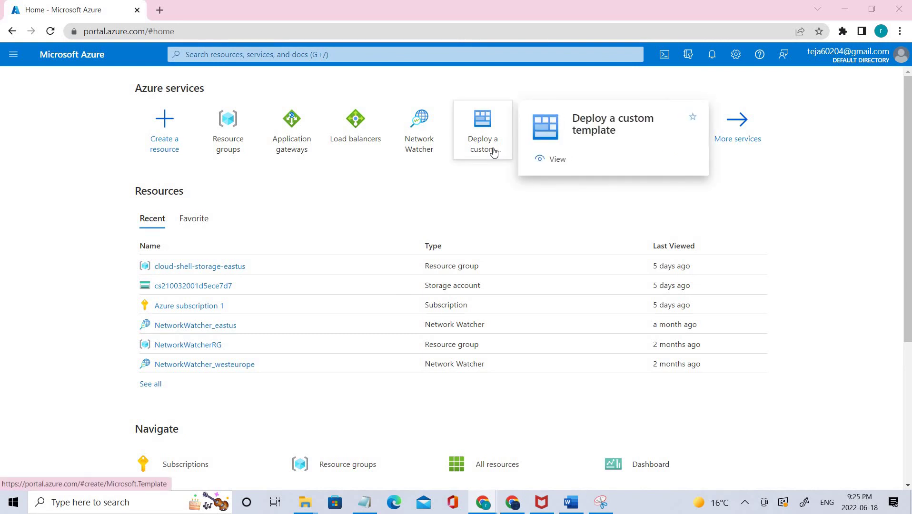
{"action": "mouse_move", "coordinate": [305, 502]}
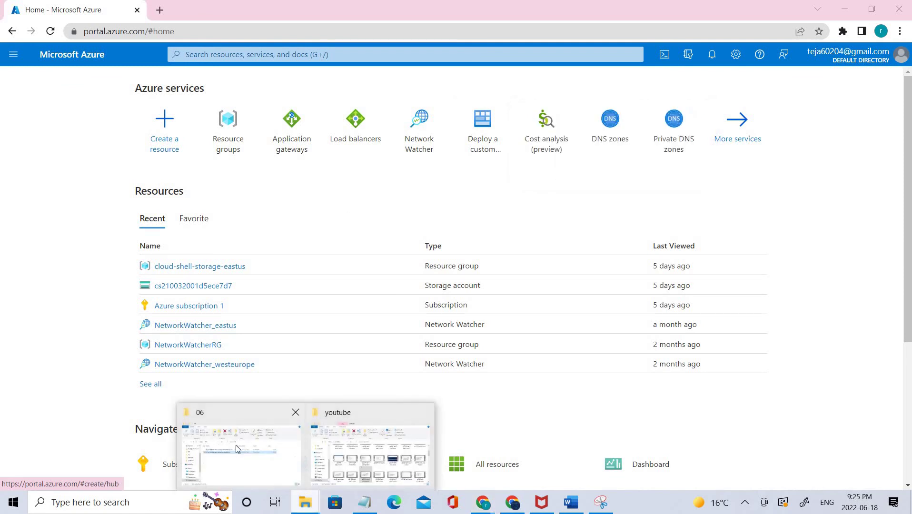
{"action": "left_click", "coordinate": [236, 449]}
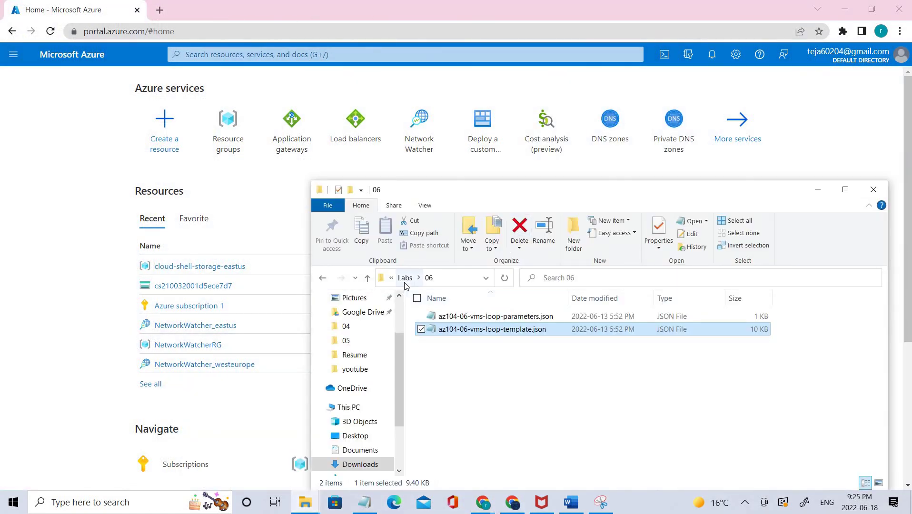
{"action": "left_click", "coordinate": [405, 278]}
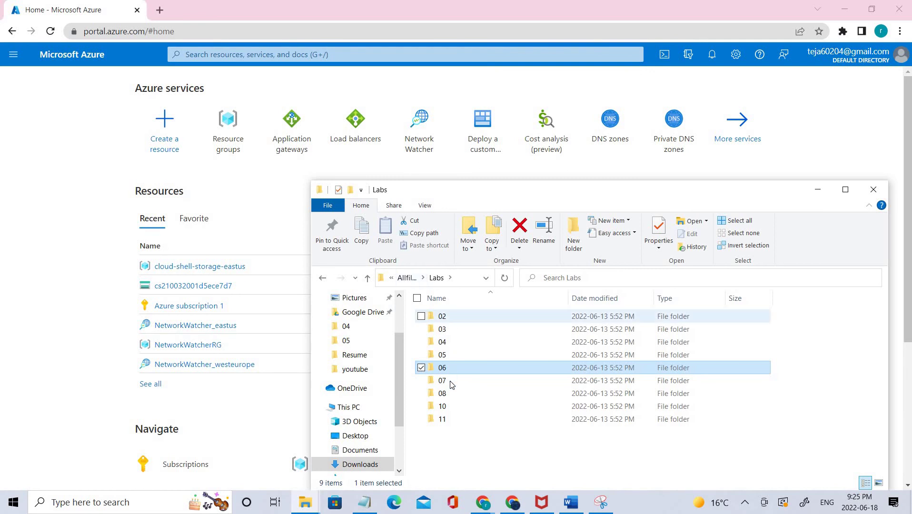
{"action": "double_click", "coordinate": [451, 381]}
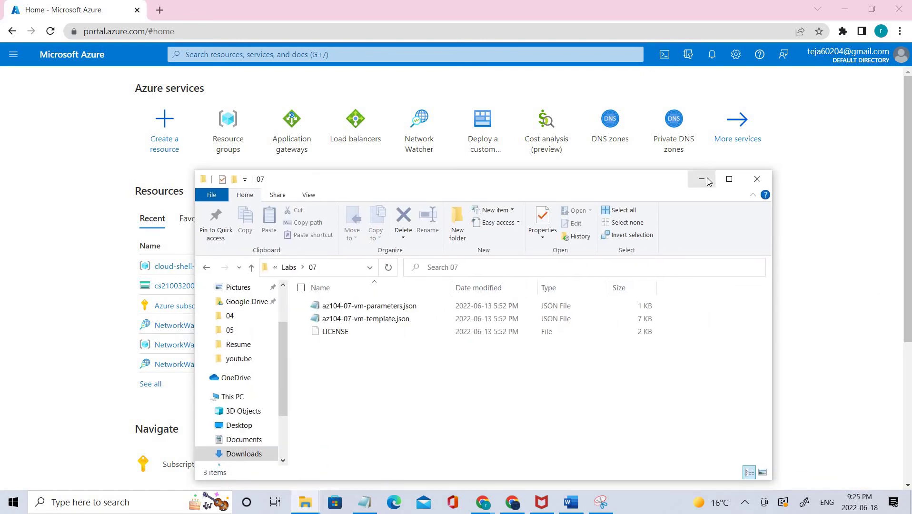
{"action": "left_click", "coordinate": [702, 179]}
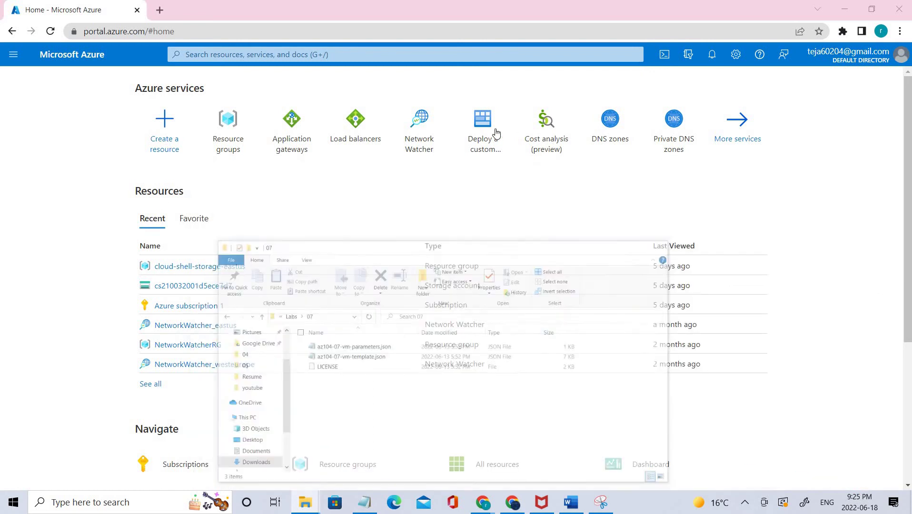
Start a custom deployment with its own template and load az104-07-vm-template.json from Labs\07 into the template editor.
{"action": "left_click", "coordinate": [492, 132]}
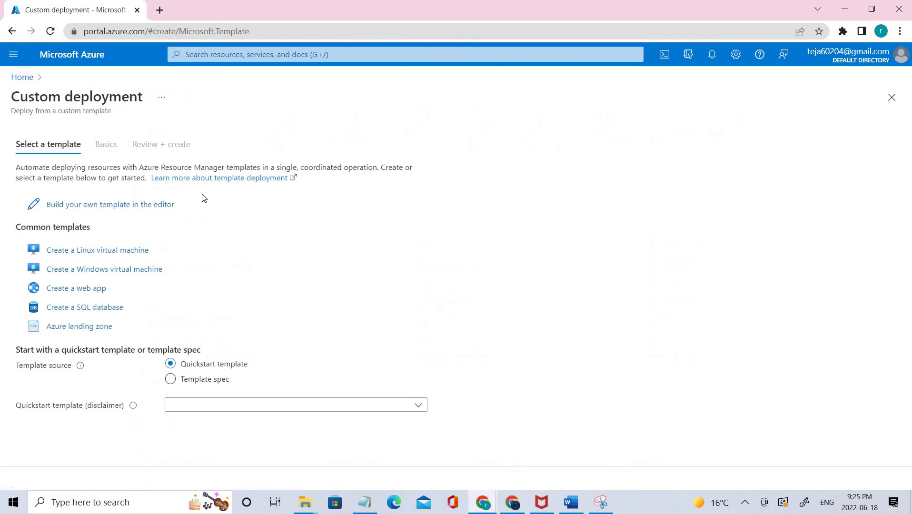
{"action": "left_click", "coordinate": [142, 211]}
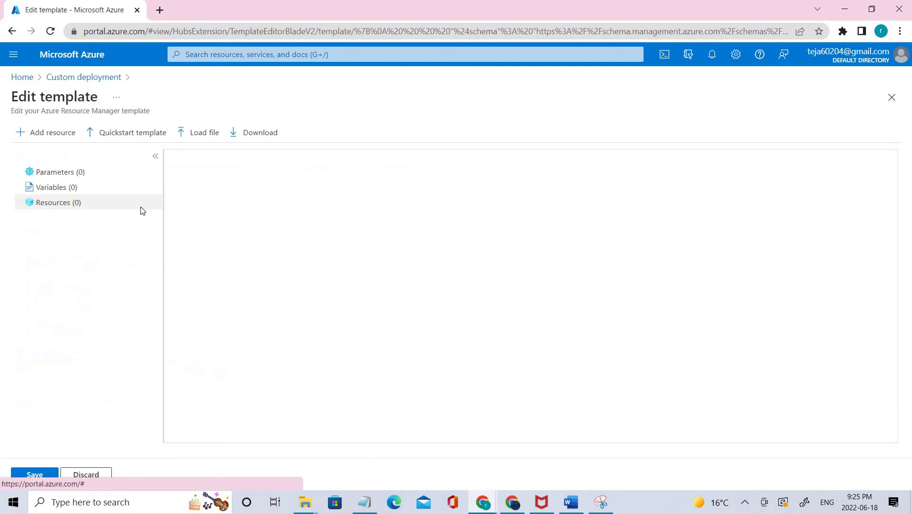
{"action": "triple_click", "coordinate": [93, 97]}
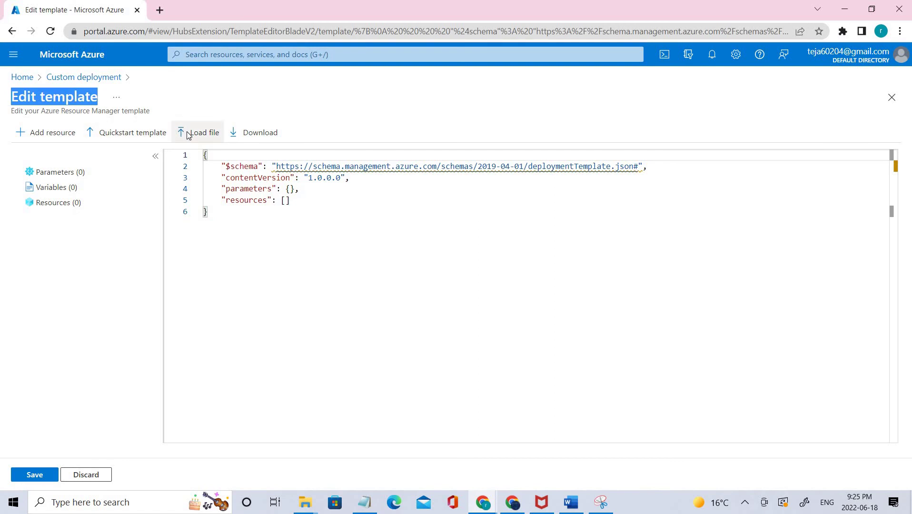
{"action": "left_click", "coordinate": [188, 134]}
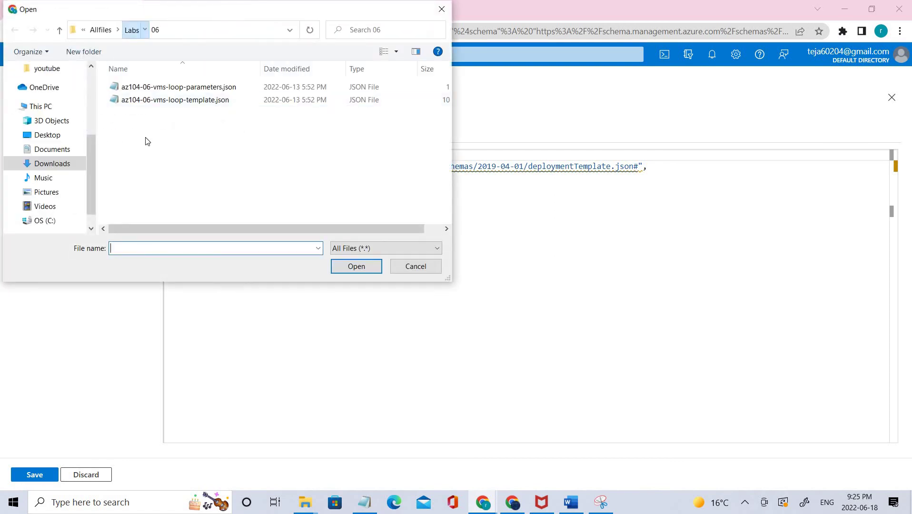
{"action": "double_click", "coordinate": [145, 148]}
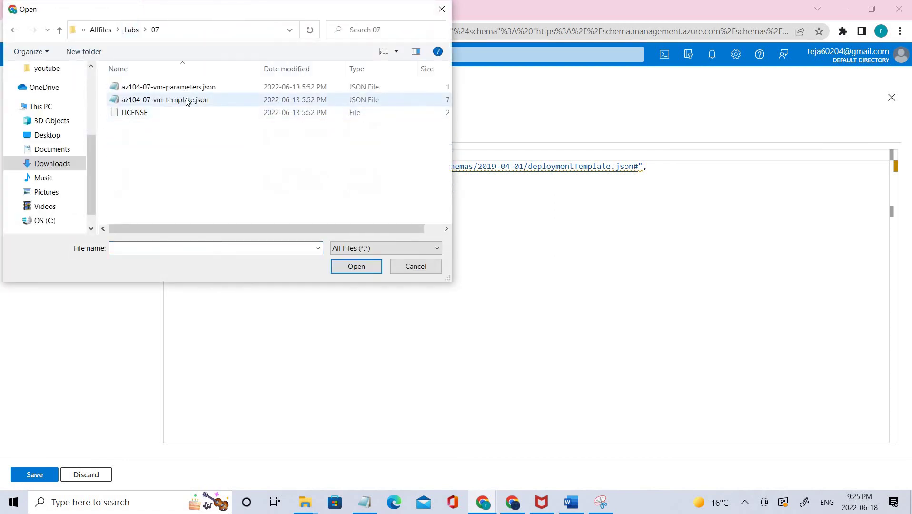
{"action": "double_click", "coordinate": [187, 100]}
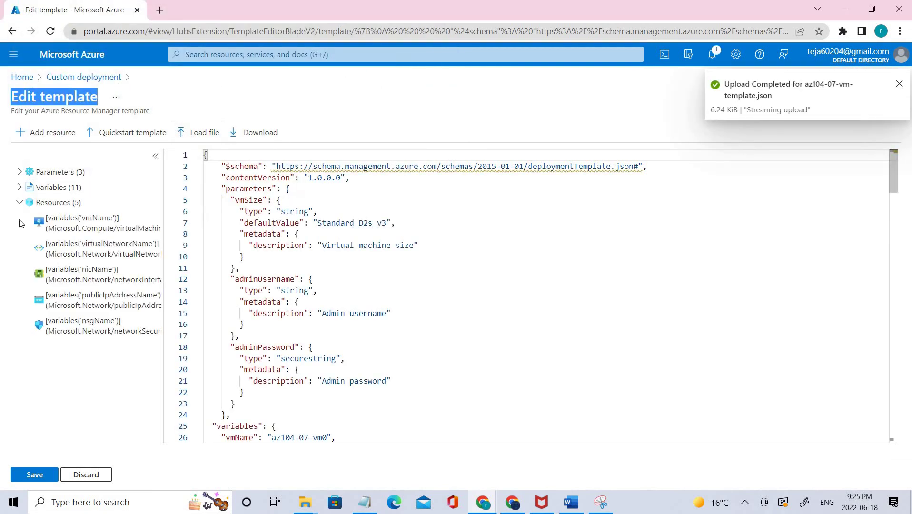
Expand the template's variables and parameters for review and save the template.
{"action": "left_click", "coordinate": [20, 187]}
{"action": "left_click", "coordinate": [19, 171]}
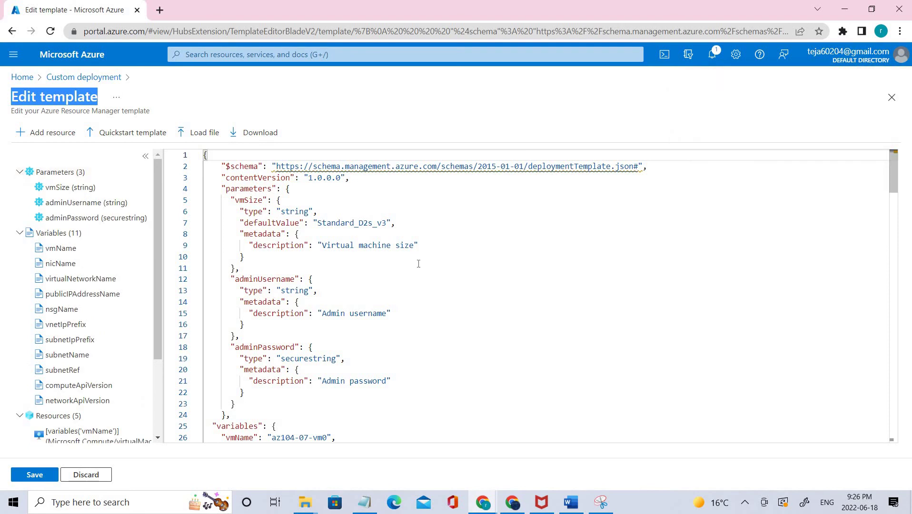
{"action": "left_click", "coordinate": [35, 475]}
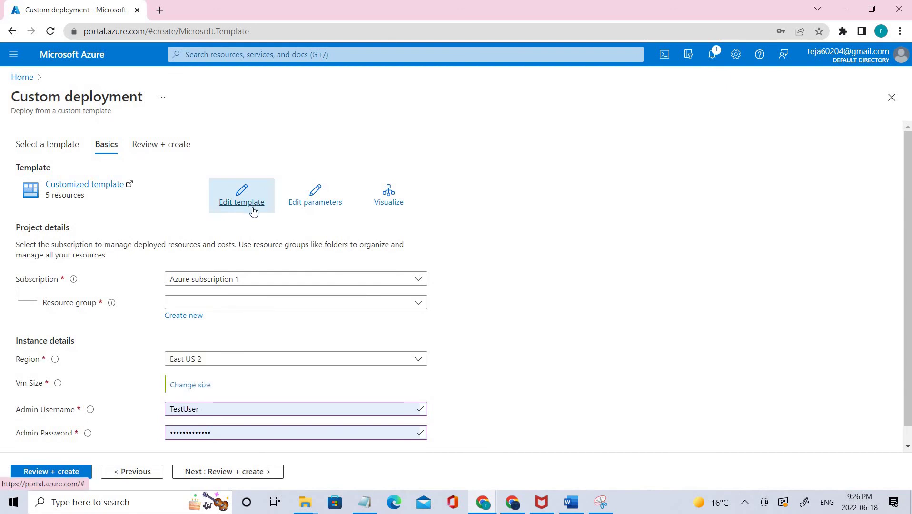
Open the deployment's parameters for editing and examine the admin username and admin password values.
{"action": "left_click", "coordinate": [308, 206]}
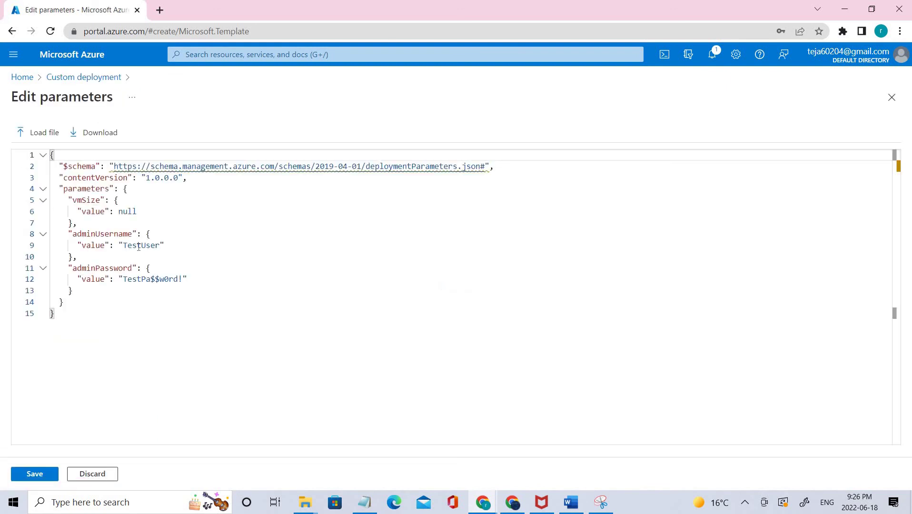
{"action": "left_click", "coordinate": [82, 180]}
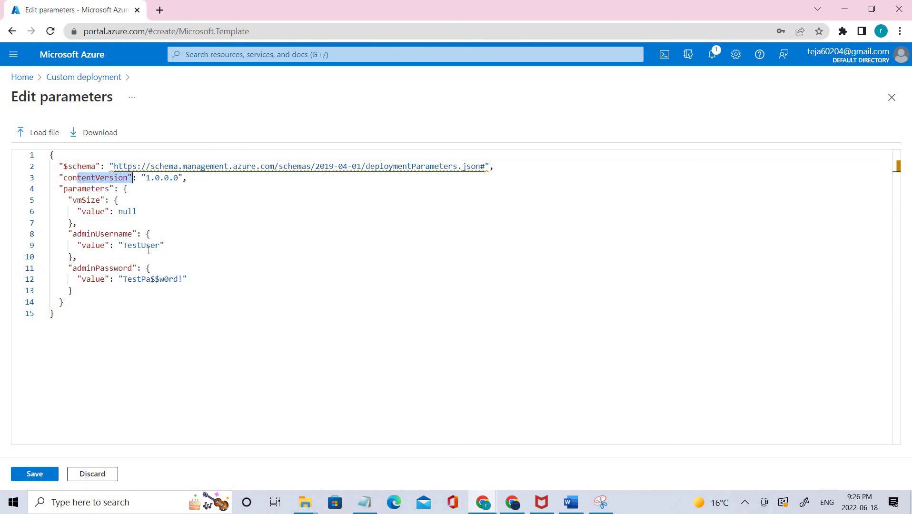
{"action": "left_click_drag", "start_coordinate": [119, 245], "coordinate": [156, 245]}
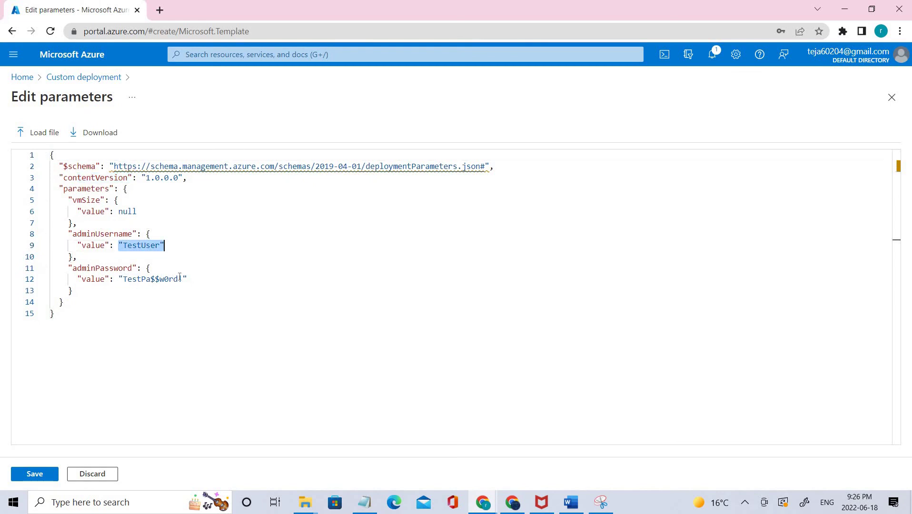
{"action": "left_click_drag", "start_coordinate": [123, 279], "coordinate": [180, 279]}
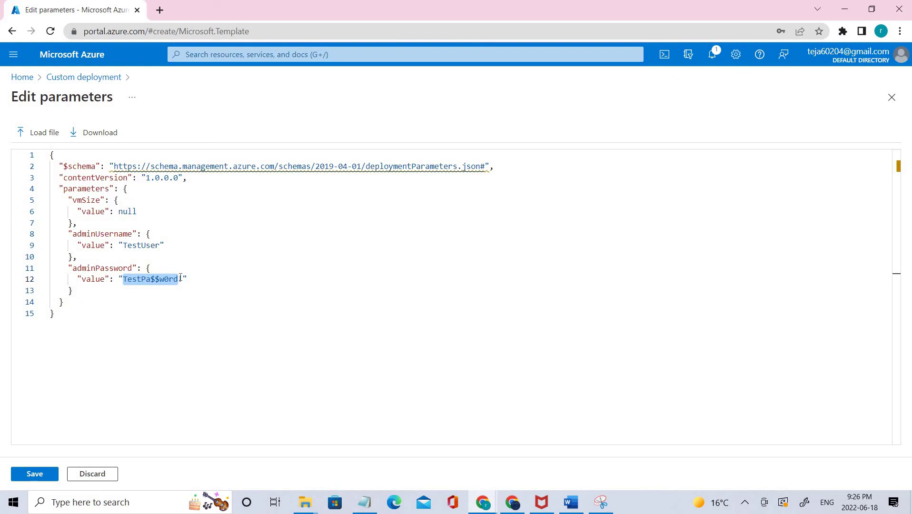
{"action": "double_click", "coordinate": [141, 245]}
{"action": "left_click_drag", "start_coordinate": [188, 279], "coordinate": [120, 269]}
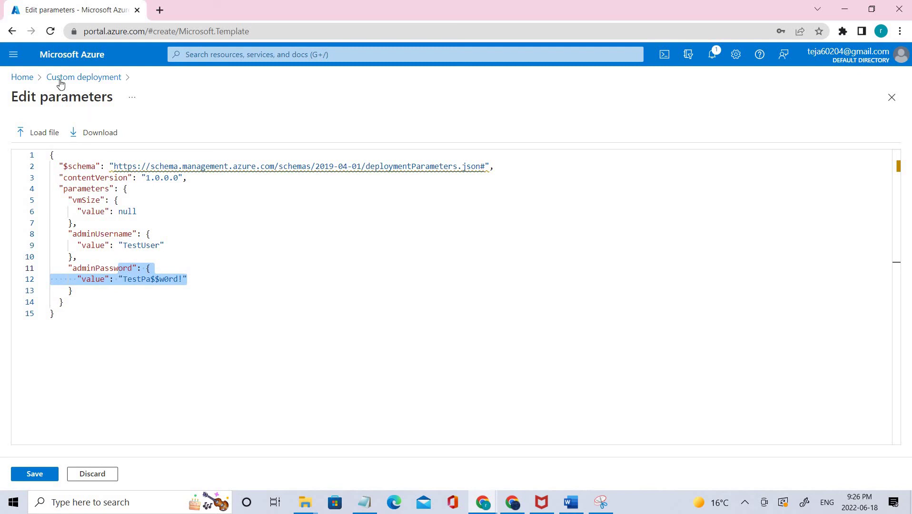
Load az104-07-vm-parameters.json into the parameters editor, review the admin credentials and save the parameters.
{"action": "left_click", "coordinate": [47, 133]}
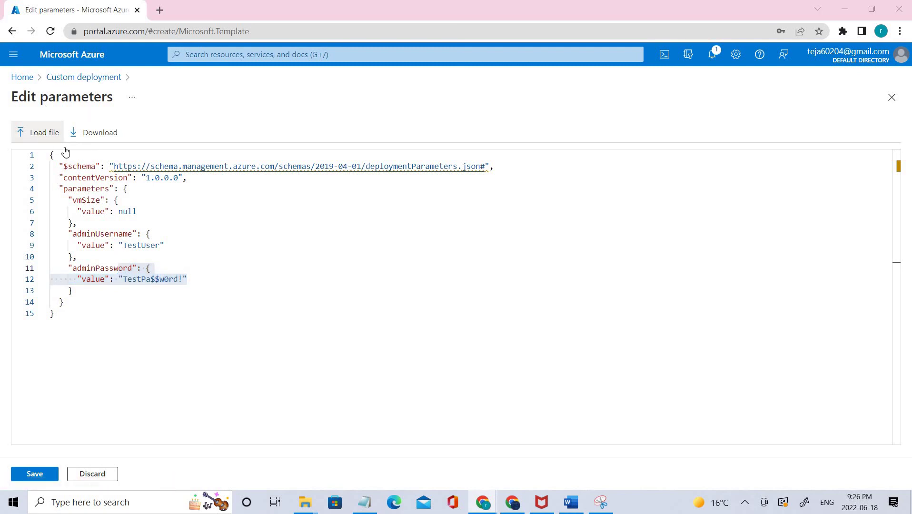
{"action": "double_click", "coordinate": [160, 100]}
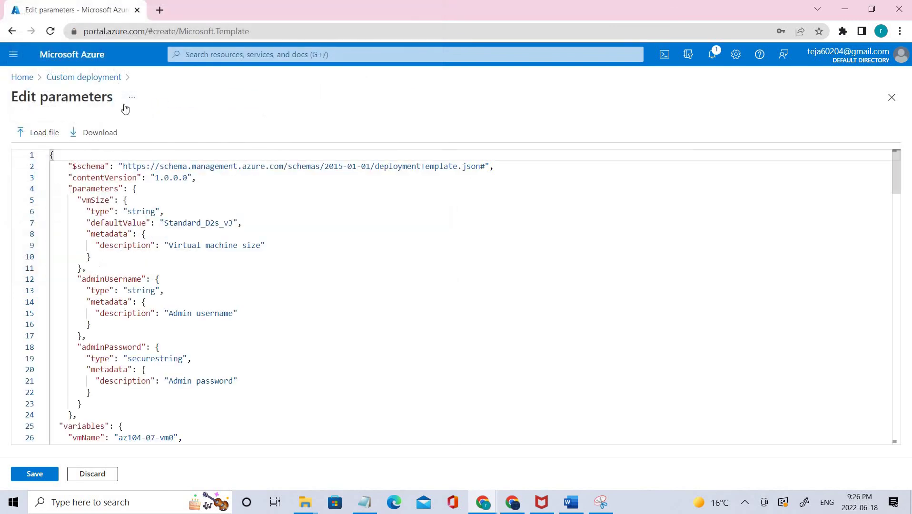
{"action": "left_click", "coordinate": [41, 133]}
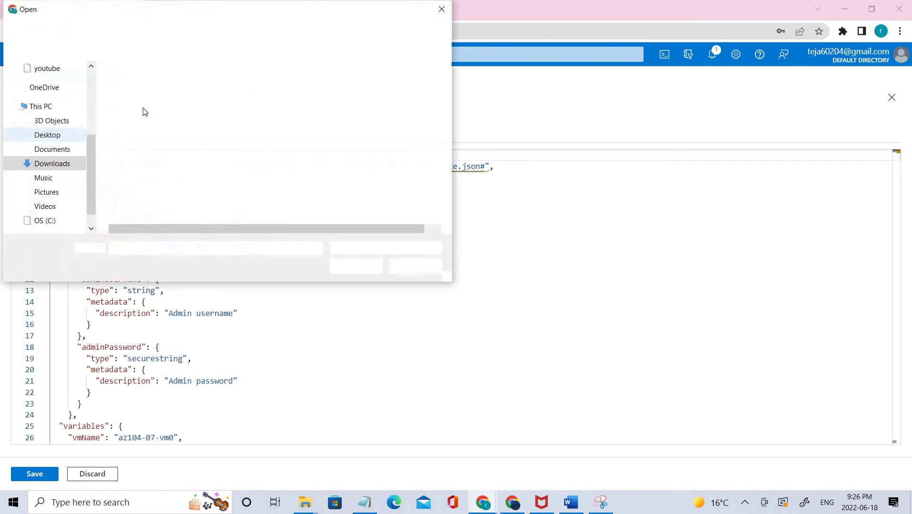
{"action": "double_click", "coordinate": [164, 86]}
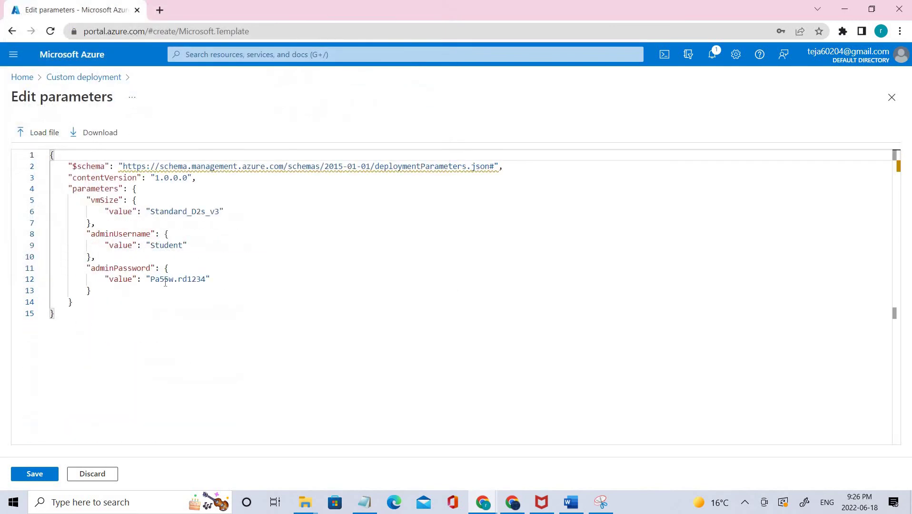
{"action": "left_click_drag", "start_coordinate": [165, 282], "coordinate": [209, 280]}
{"action": "left_click_drag", "start_coordinate": [188, 245], "coordinate": [129, 245]}
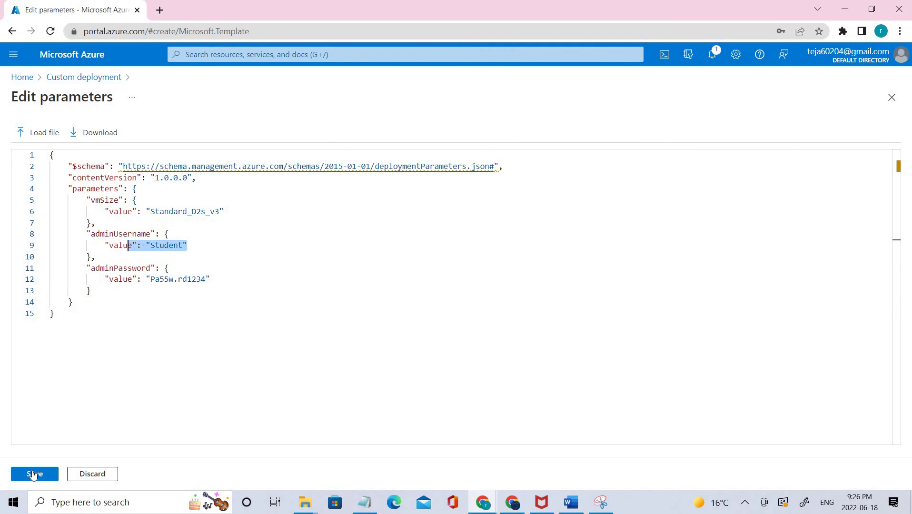
{"action": "left_click", "coordinate": [33, 474]}
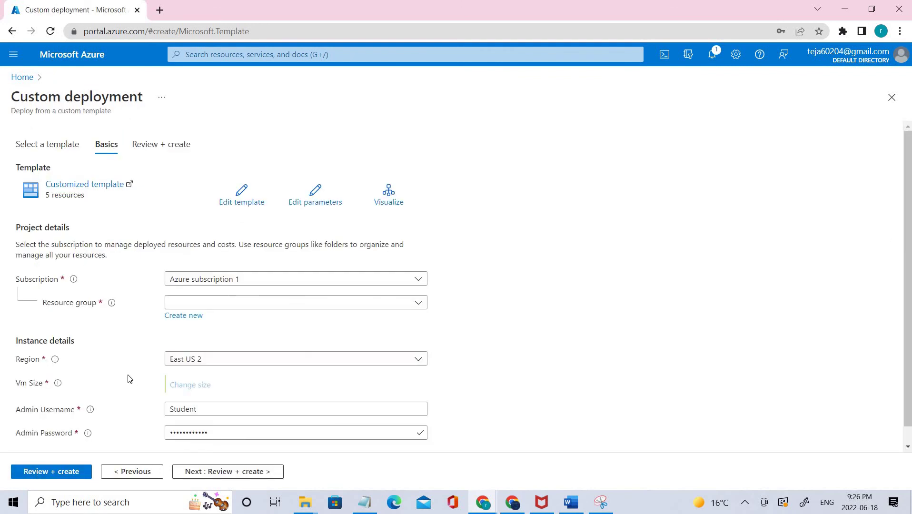
Open az104-07-vm-template.json from Labs\07 in Notepad and examine the default VM size and admin username parameters.
{"action": "scroll", "coordinate": [127, 379], "scroll_direction": "down", "scroll_amount": 1}
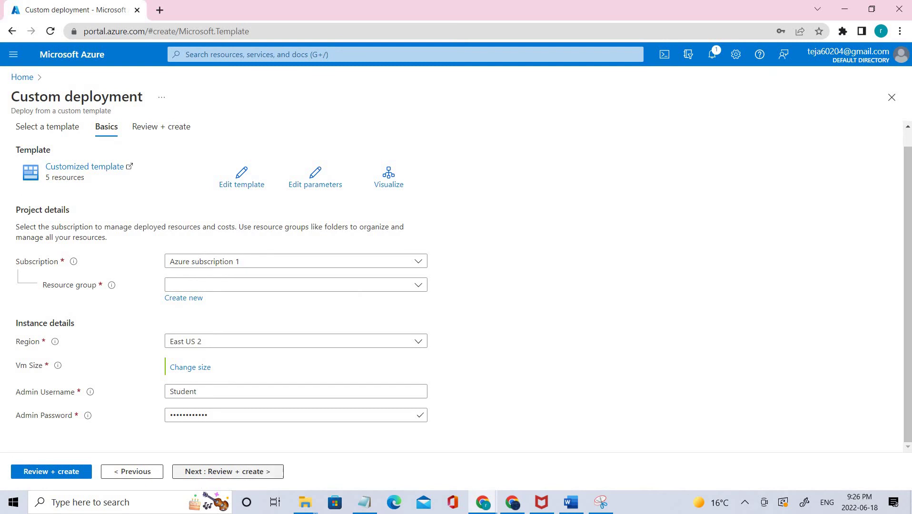
{"action": "mouse_move", "coordinate": [307, 507]}
{"action": "left_click", "coordinate": [267, 459]}
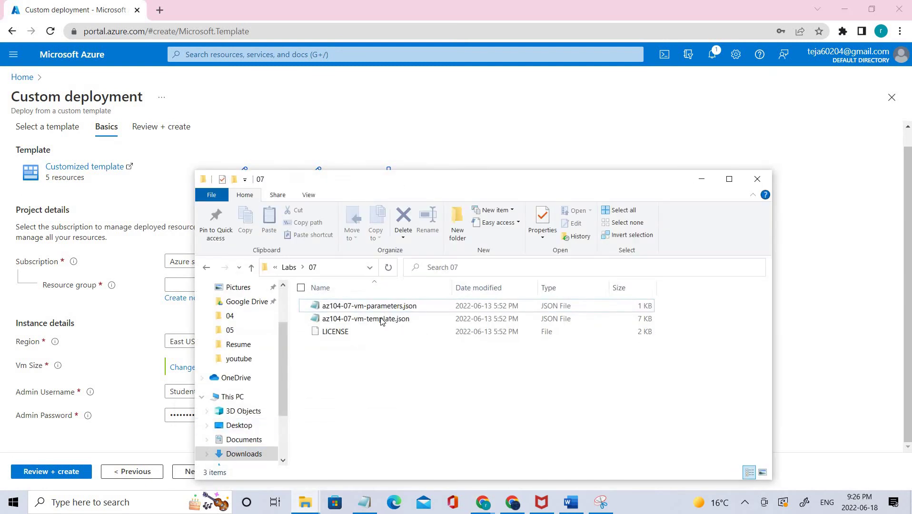
{"action": "double_click", "coordinate": [380, 320]}
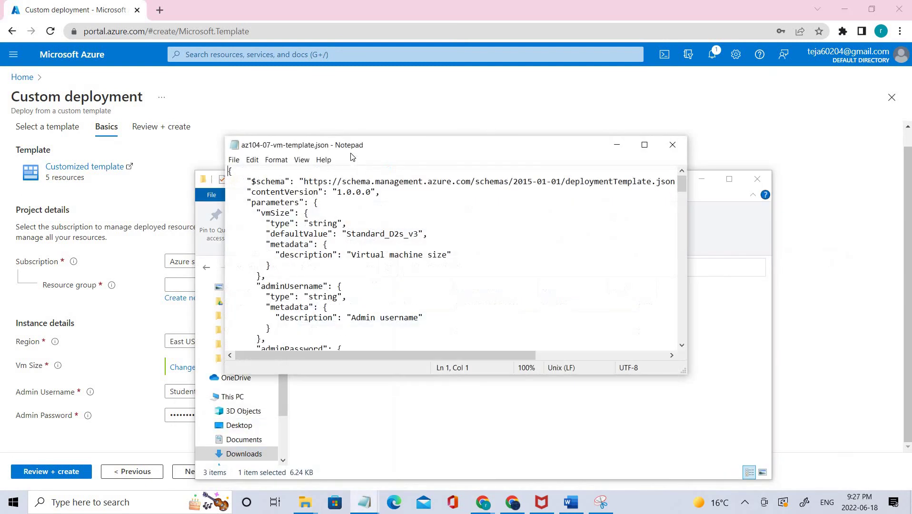
{"action": "left_click_drag", "start_coordinate": [350, 150], "coordinate": [151, 119]}
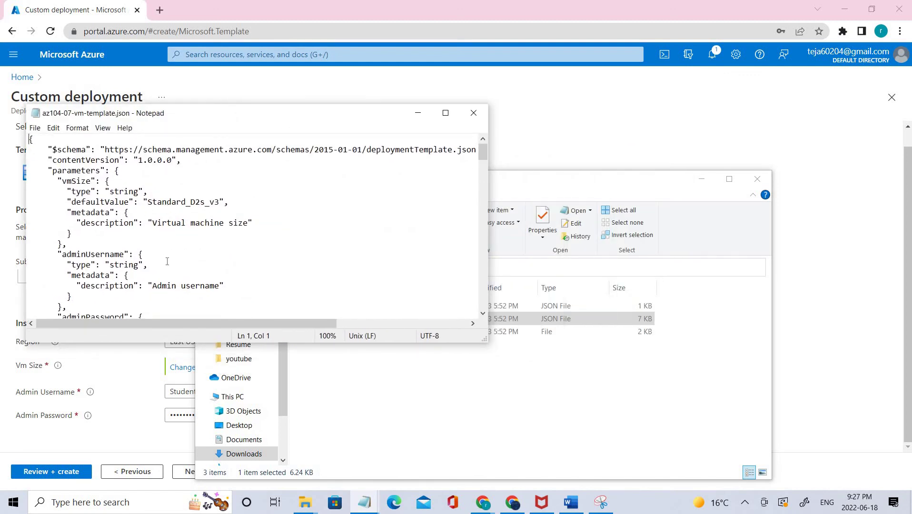
{"action": "left_click_drag", "start_coordinate": [147, 200], "coordinate": [217, 195]}
{"action": "scroll", "coordinate": [218, 195], "scroll_direction": "down", "scroll_amount": 2}
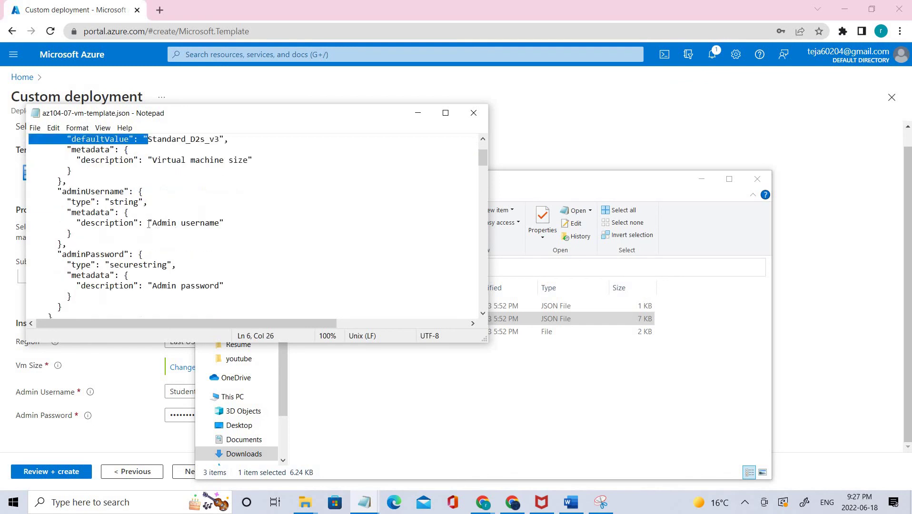
{"action": "left_click_drag", "start_coordinate": [148, 222], "coordinate": [210, 224]}
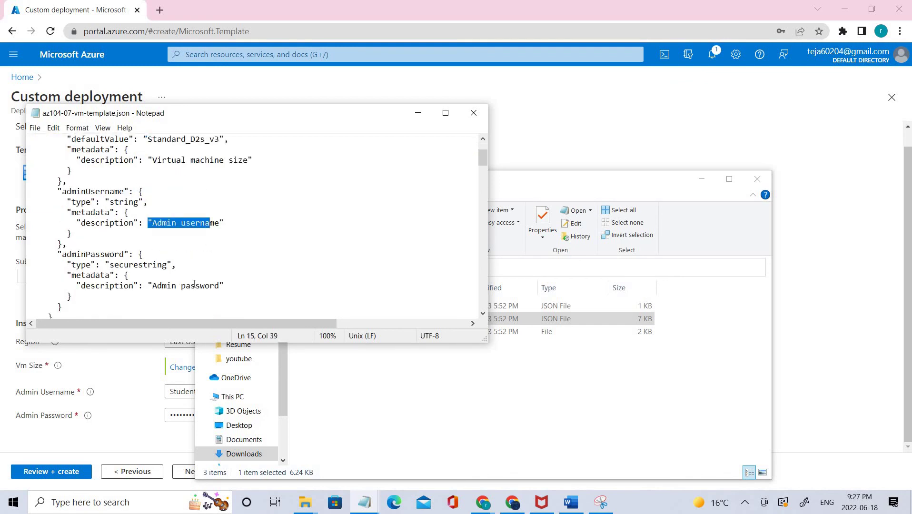
Examine the template's variables, especially the virtual machine name, and close the file.
{"action": "scroll", "coordinate": [192, 284], "scroll_direction": "down", "scroll_amount": 3}
{"action": "scroll", "coordinate": [137, 265], "scroll_direction": "down", "scroll_amount": 1}
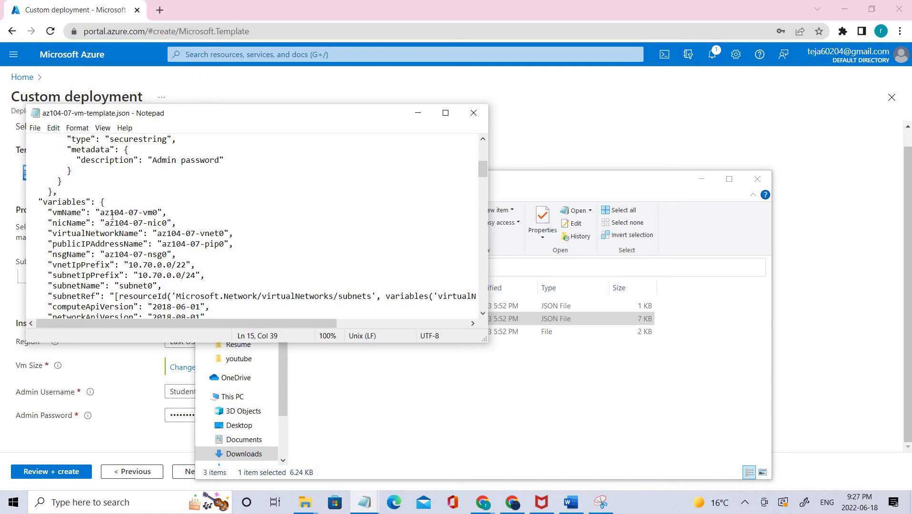
{"action": "left_click_drag", "start_coordinate": [112, 216], "coordinate": [152, 206]}
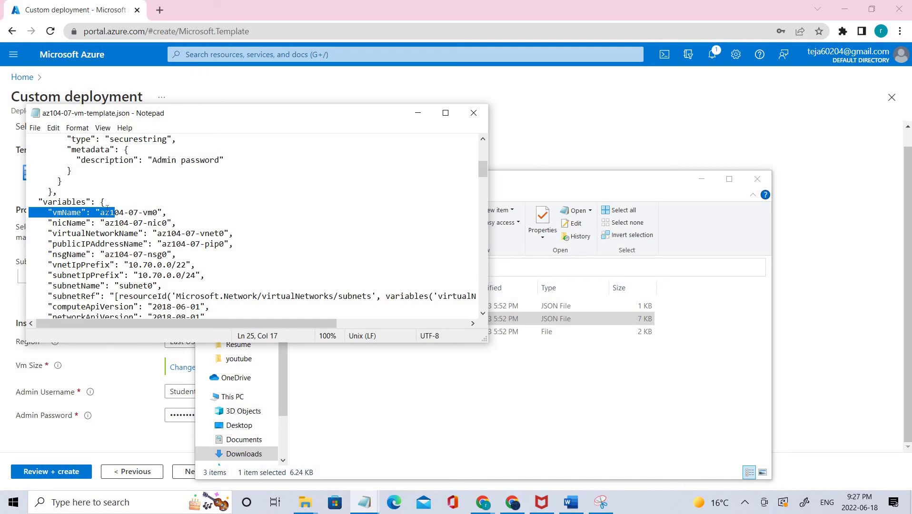
{"action": "left_click", "coordinate": [110, 212]}
{"action": "key", "text": "shift+End"}
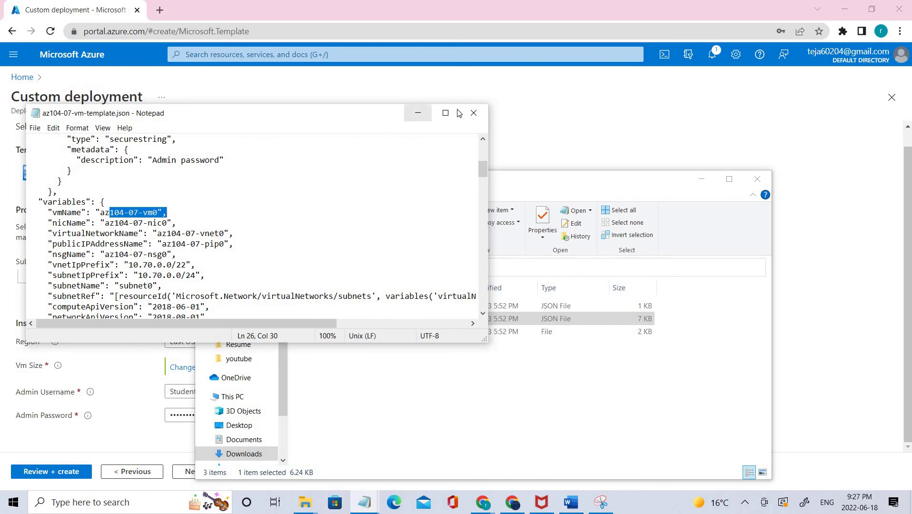
{"action": "left_click", "coordinate": [471, 114]}
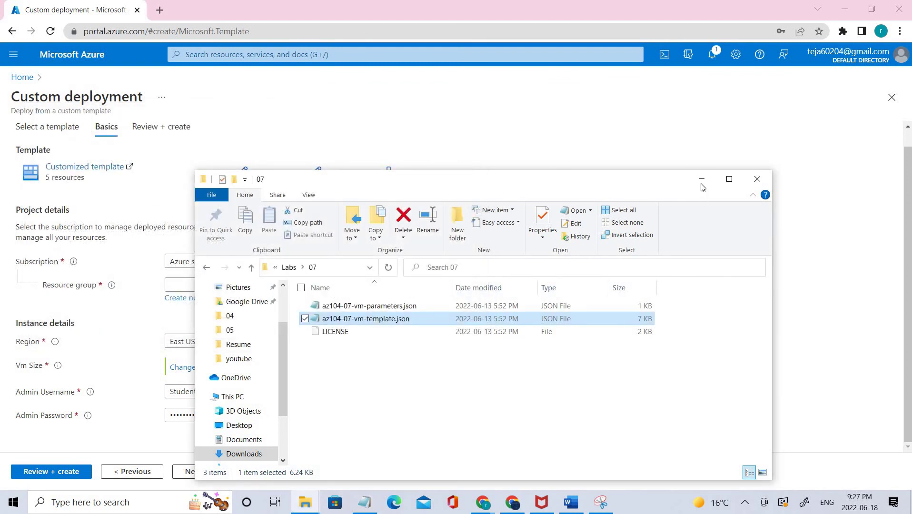
Open Cloud Shell in the Azure portal and enlarge its pane to about half the window.
{"action": "left_click", "coordinate": [669, 60]}
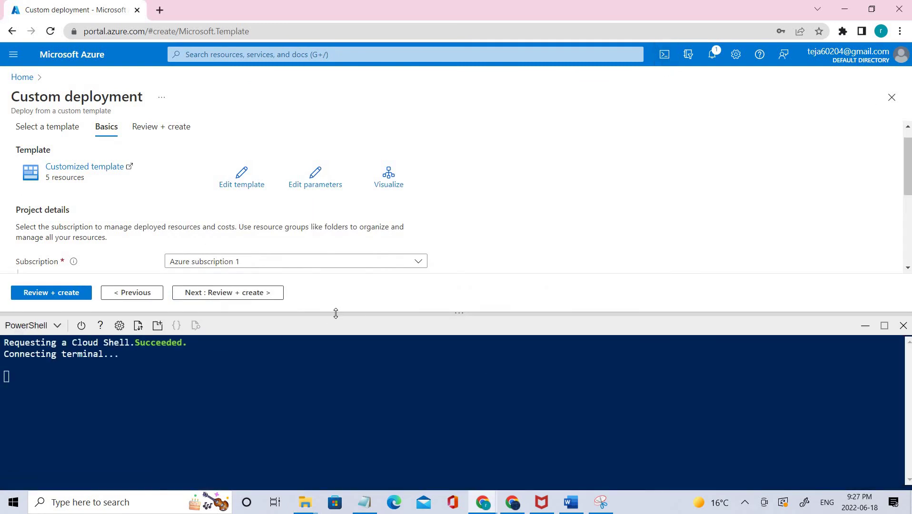
{"action": "left_click_drag", "start_coordinate": [351, 233], "coordinate": [350, 230]}
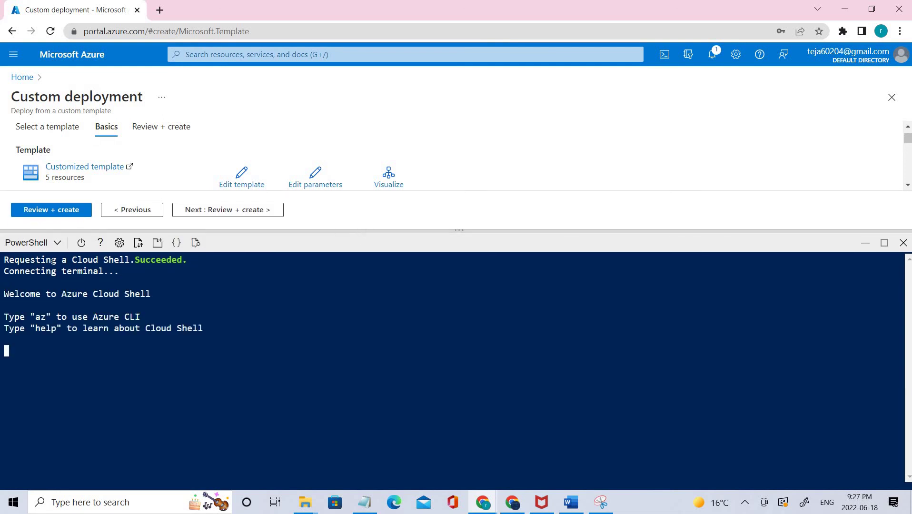
Switch the Cloud Shell session to Bash and back to PowerShell, confirming each change.
{"action": "left_click", "coordinate": [52, 244]}
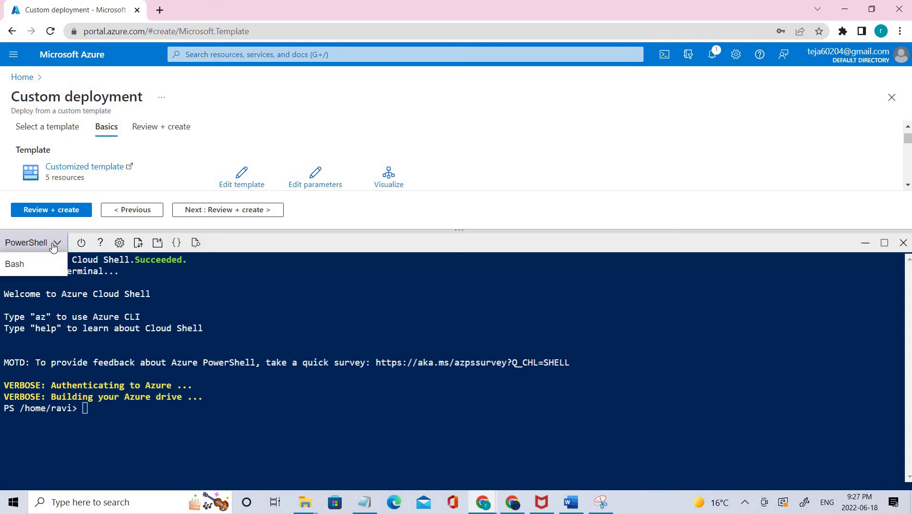
{"action": "left_click", "coordinate": [53, 244]}
{"action": "left_click", "coordinate": [53, 244]}
{"action": "left_click", "coordinate": [53, 244]}
{"action": "left_click", "coordinate": [53, 243]}
{"action": "left_click", "coordinate": [44, 264]}
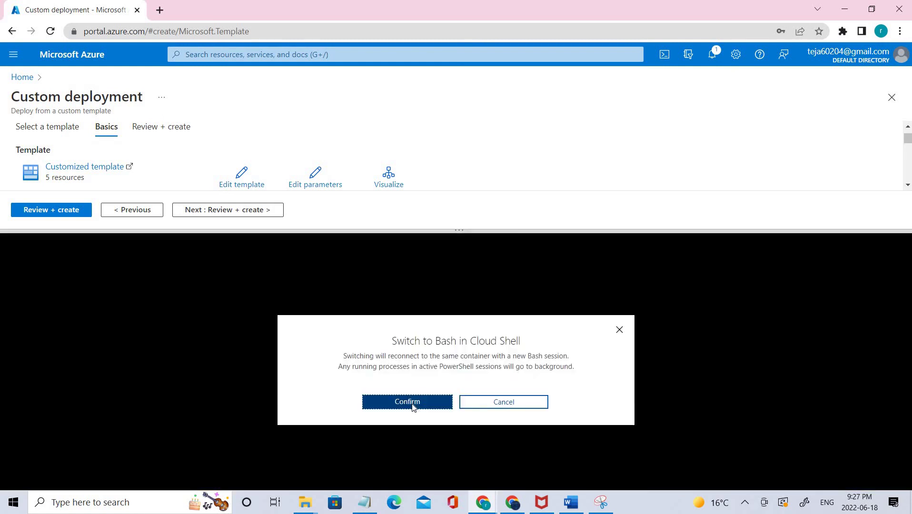
{"action": "left_click", "coordinate": [411, 403]}
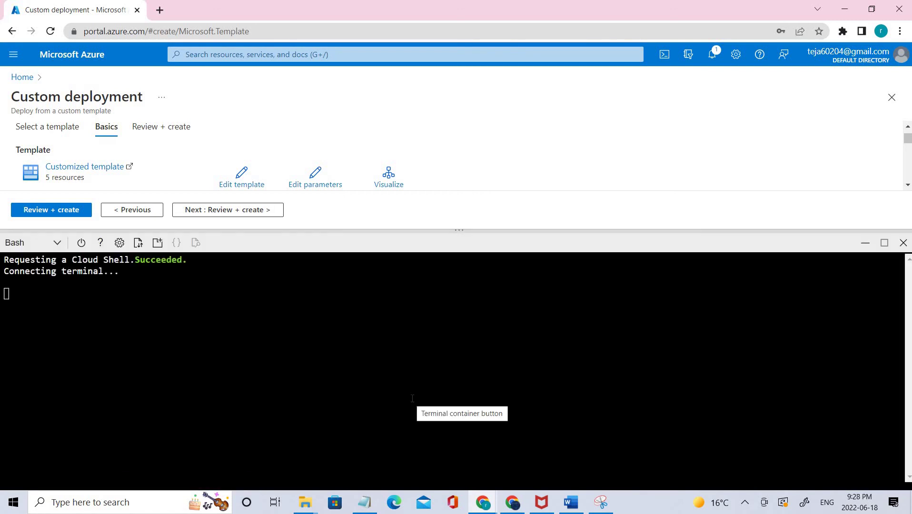
{"action": "left_click", "coordinate": [13, 243]}
{"action": "left_click", "coordinate": [17, 267]}
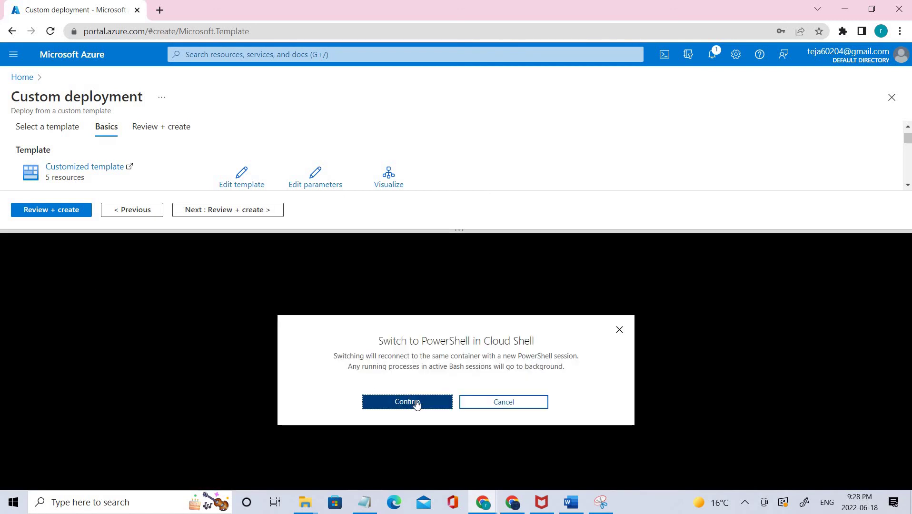
{"action": "left_click", "coordinate": [418, 404]}
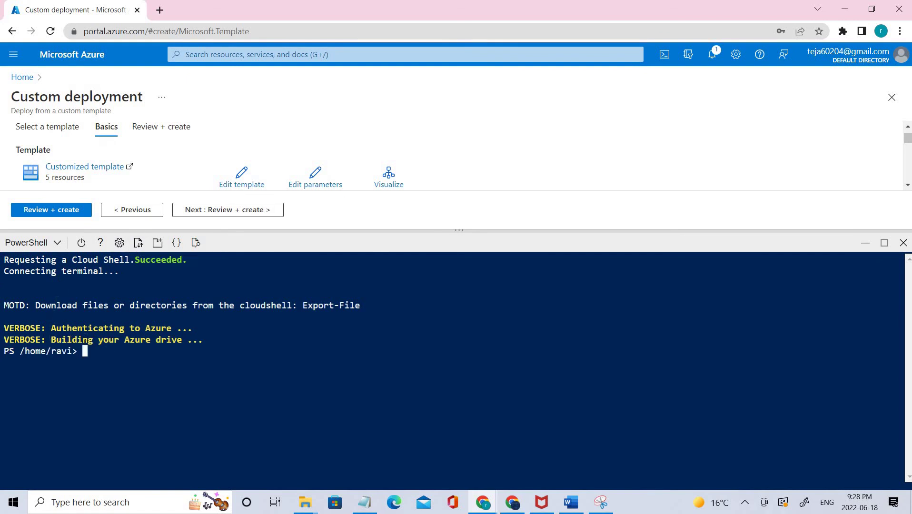
Upload az104-07-vm-parameters.json from Labs\07 to the Cloud Shell home directory.
{"action": "left_click_drag", "start_coordinate": [114, 363], "coordinate": [84, 282]}
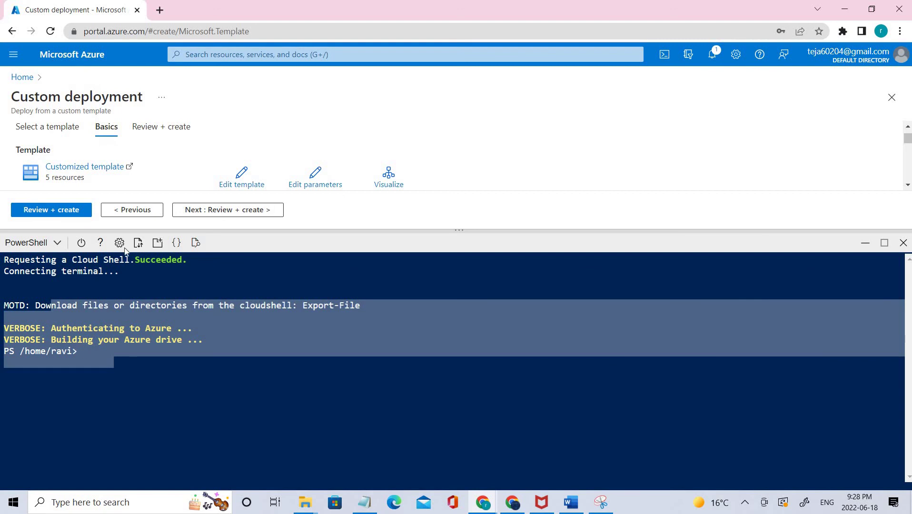
{"action": "left_click", "coordinate": [139, 244]}
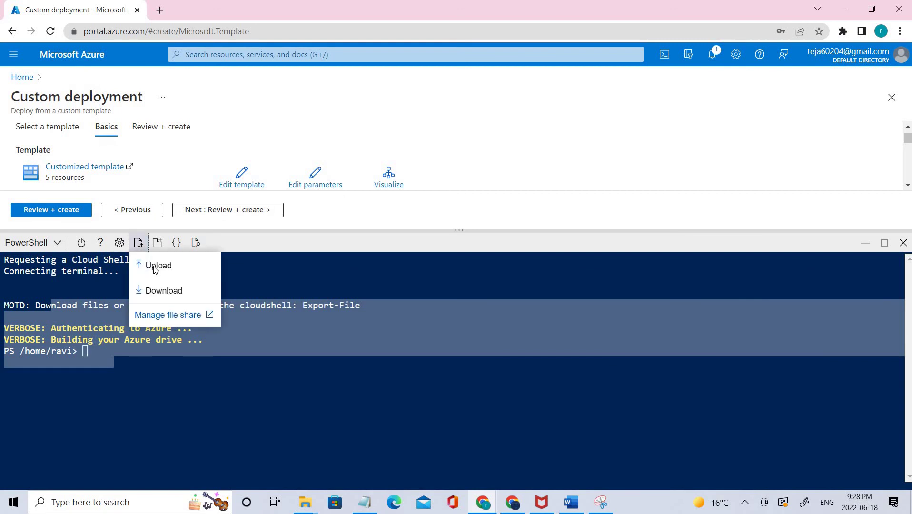
{"action": "left_click", "coordinate": [155, 268]}
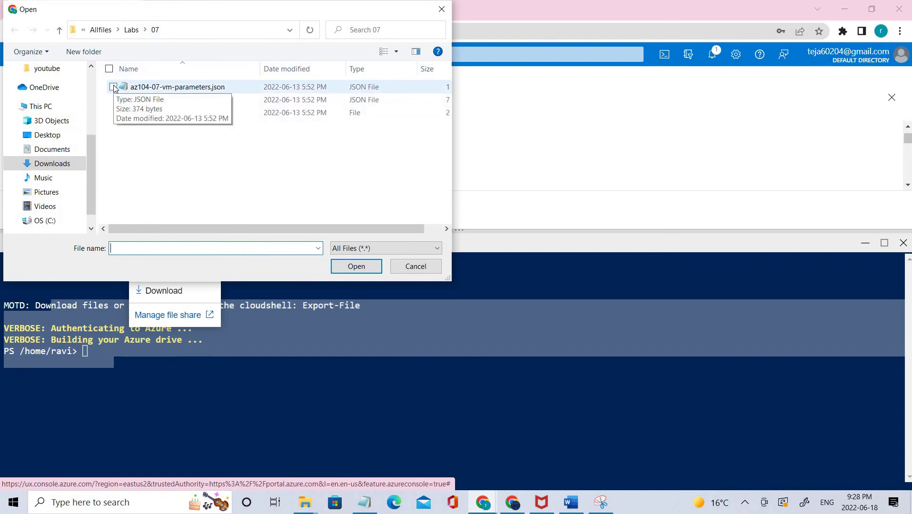
{"action": "left_click", "coordinate": [113, 87]}
{"action": "left_click", "coordinate": [114, 99]}
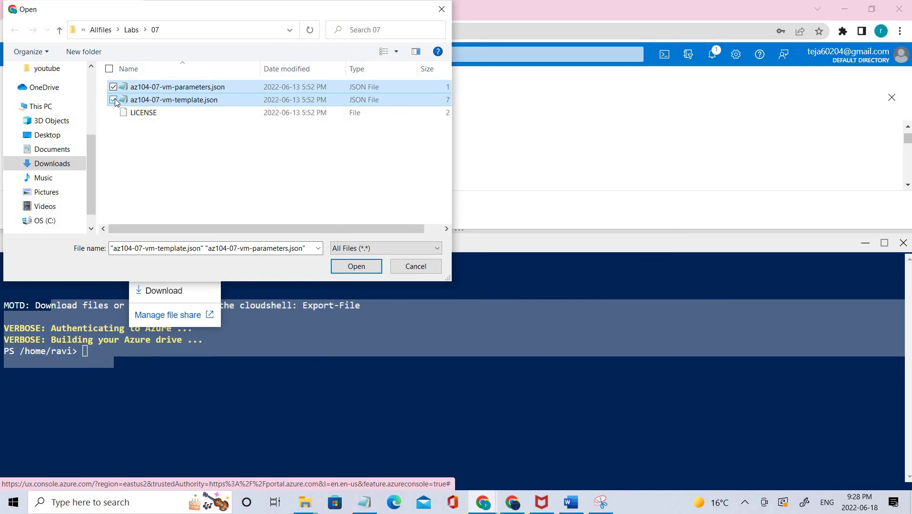
{"action": "left_click", "coordinate": [113, 100]}
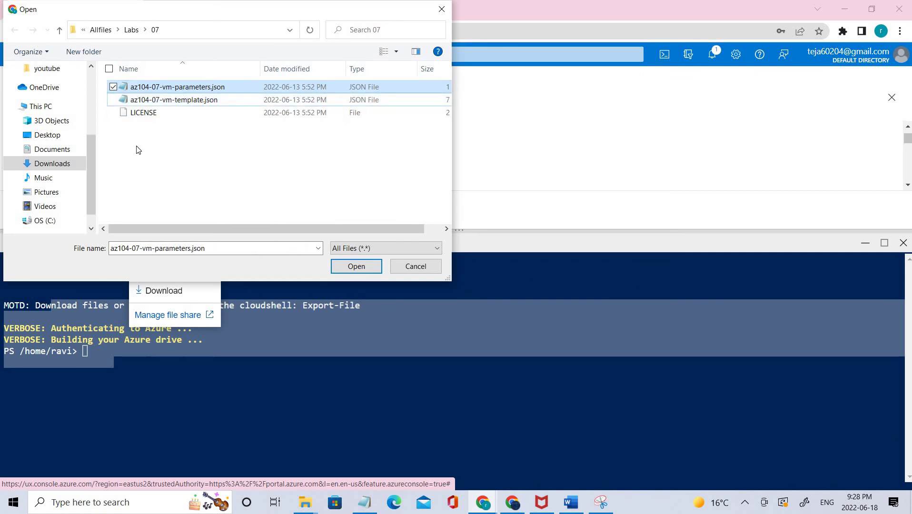
{"action": "double_click", "coordinate": [169, 92]}
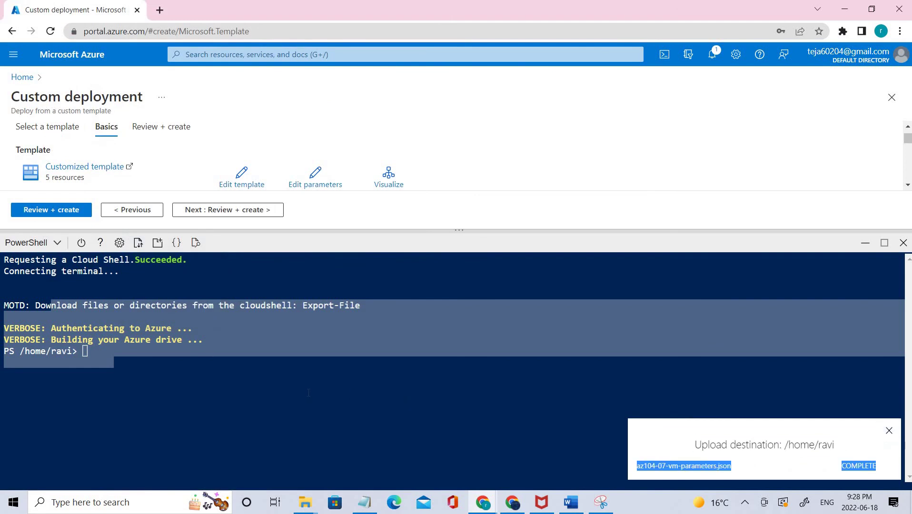
Upload az104-07-vm-template.json from Labs\07 to the Cloud Shell home directory.
{"action": "left_click", "coordinate": [143, 351]}
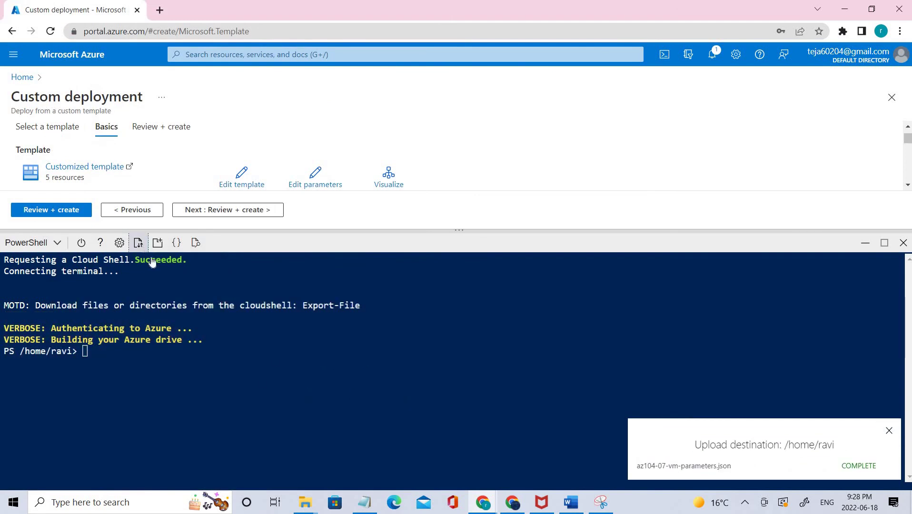
{"action": "left_click", "coordinate": [138, 243]}
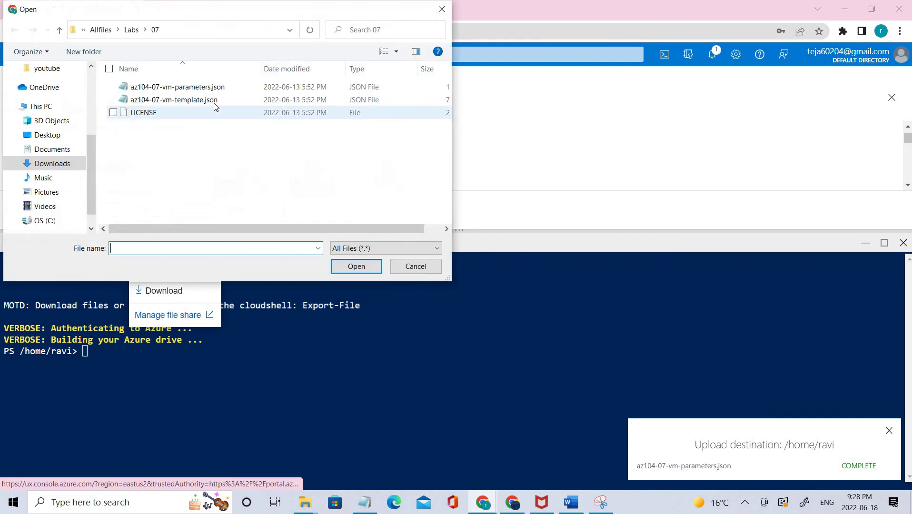
{"action": "double_click", "coordinate": [214, 104]}
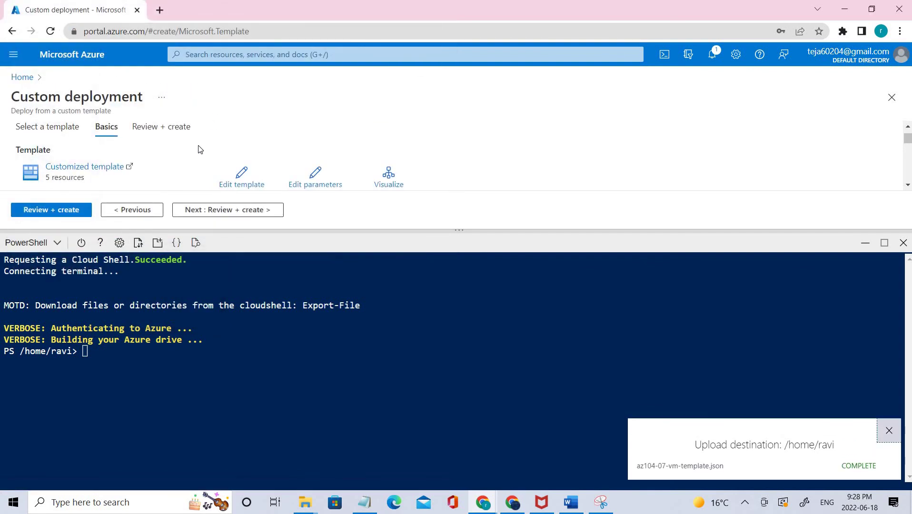
List the home directory with ls and locate the az104-07 parameters and template files.
{"action": "left_click", "coordinate": [200, 364]}
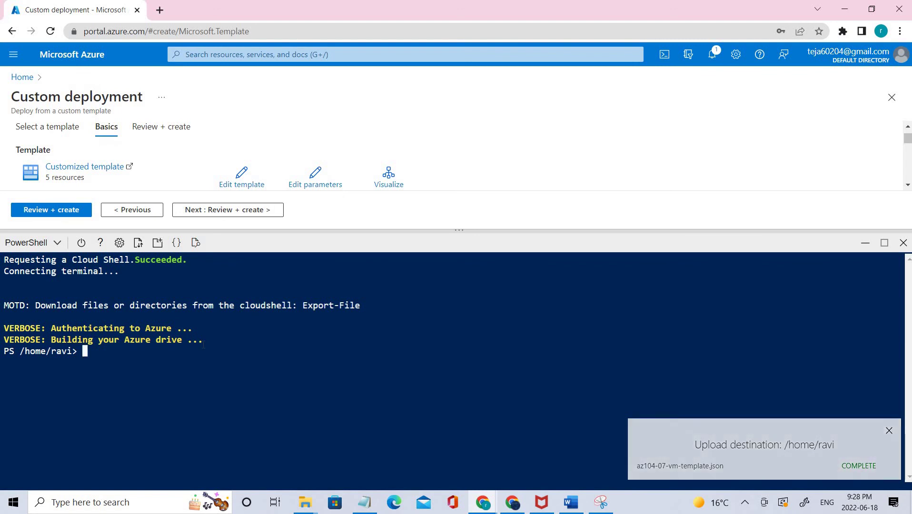
{"action": "type", "text": "ls"}
{"action": "key", "text": "Return"}
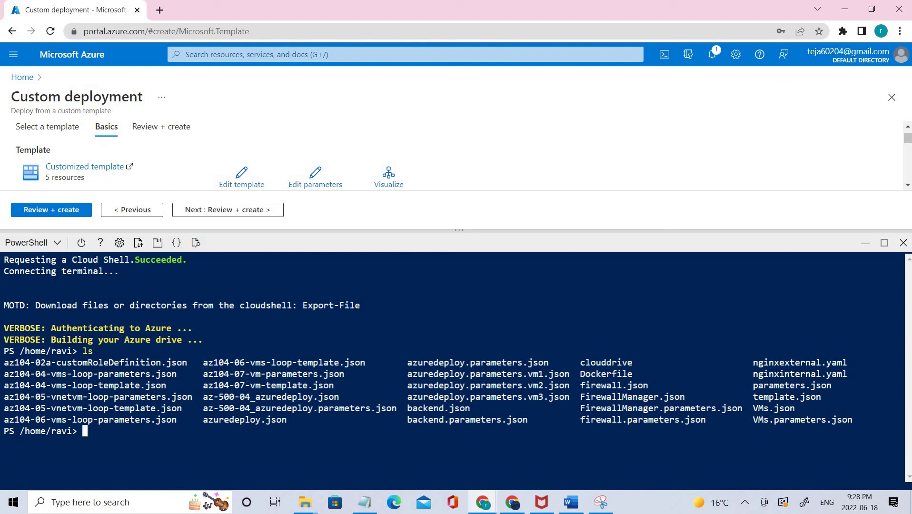
{"action": "left_click_drag", "start_coordinate": [203, 374], "coordinate": [365, 374]}
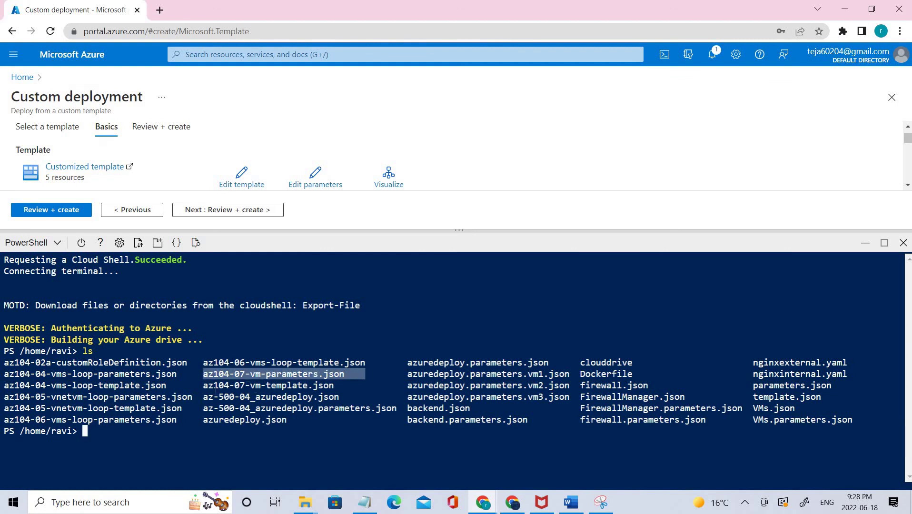
{"action": "left_click_drag", "start_coordinate": [209, 386], "coordinate": [345, 386]}
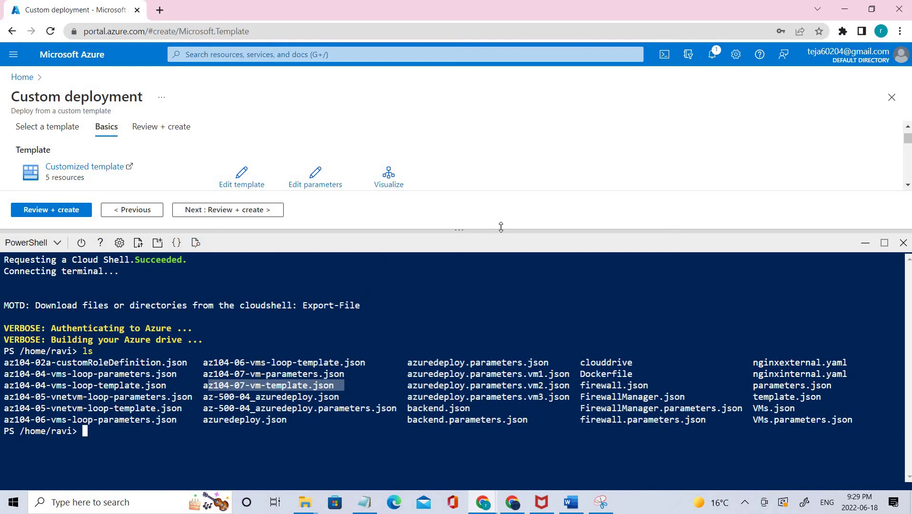
Enlarge the Cloud Shell pane and enter the placeholder line $location = '[Azure_region]' at the prompt without running it.
{"action": "left_click_drag", "start_coordinate": [500, 226], "coordinate": [500, 149]}
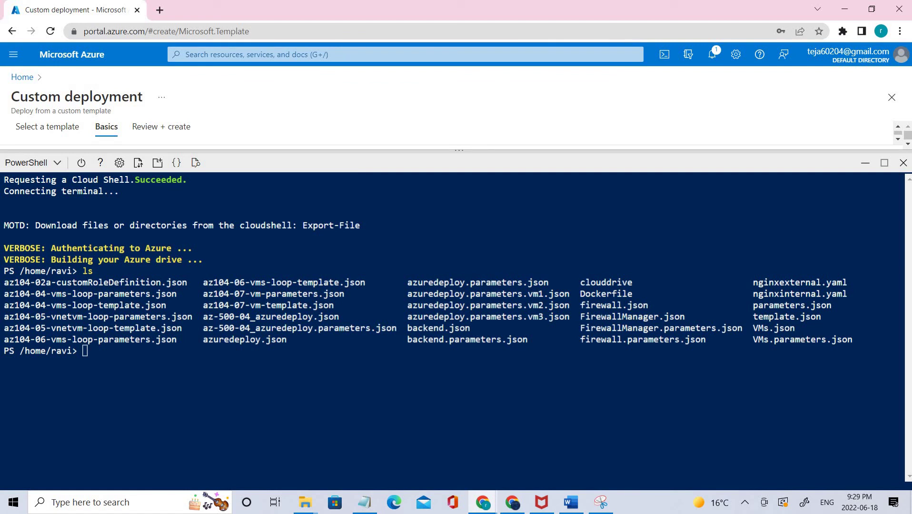
{"action": "left_click", "coordinate": [209, 372]}
{"action": "type", "text": "$location = '[Azure_region]'"}
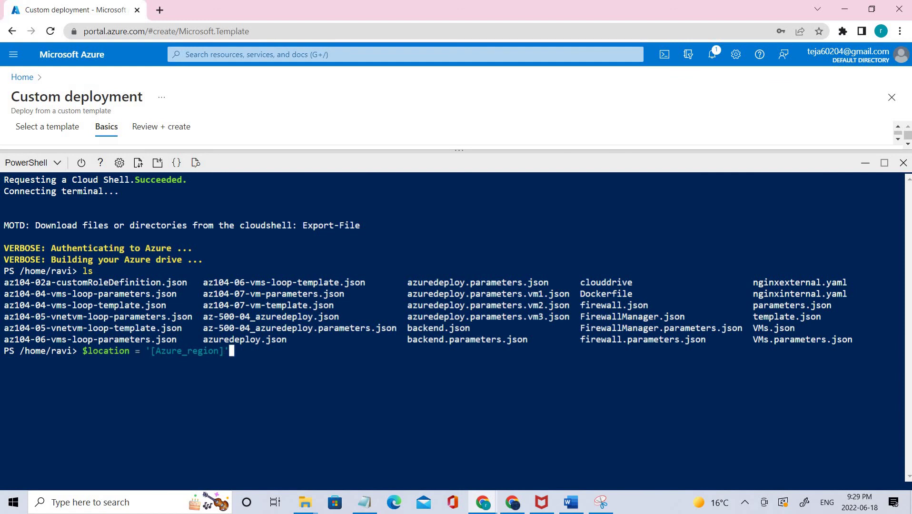
{"action": "left_click_drag", "start_coordinate": [150, 350], "coordinate": [224, 351]}
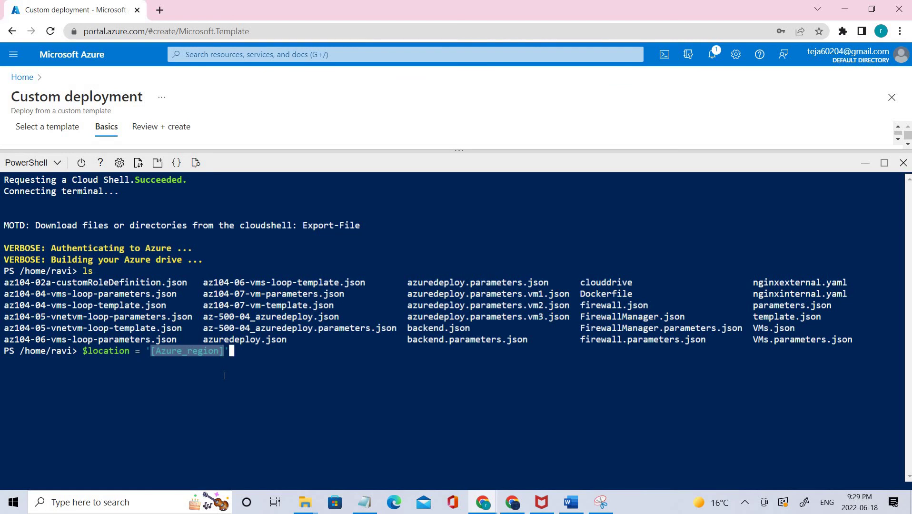
{"action": "left_click_drag", "start_coordinate": [239, 351], "coordinate": [93, 351]}
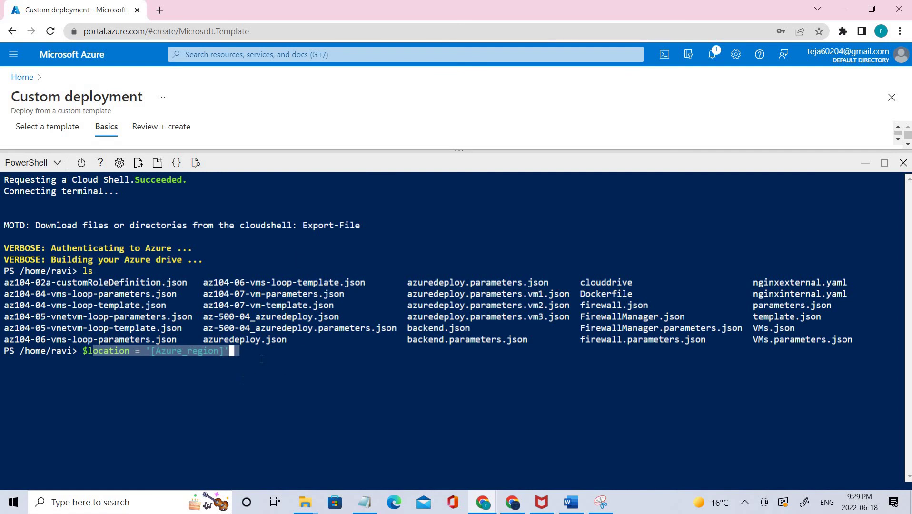
{"action": "left_click", "coordinate": [476, 437]}
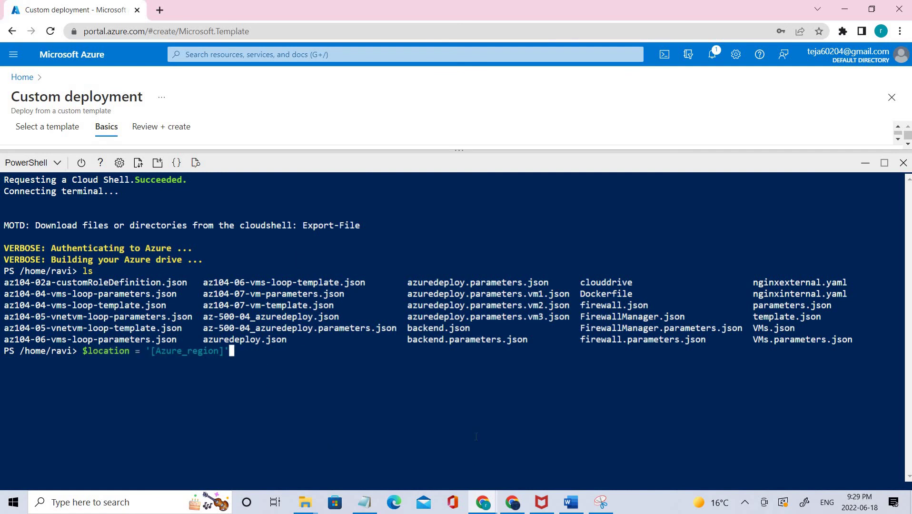
Open az104-07-vm-template.json from the 07 folder, check the vmSize default value, and return to Cloud Shell.
{"action": "left_click", "coordinate": [305, 502]}
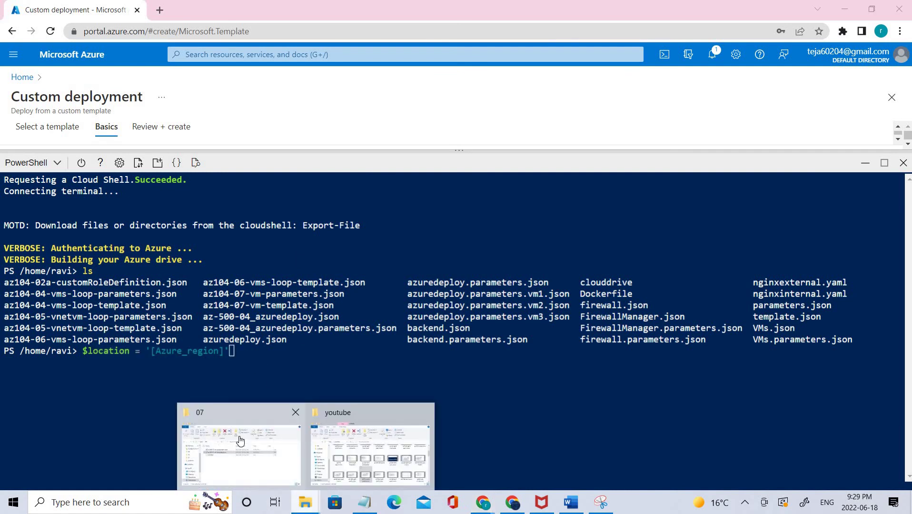
{"action": "left_click", "coordinate": [240, 438]}
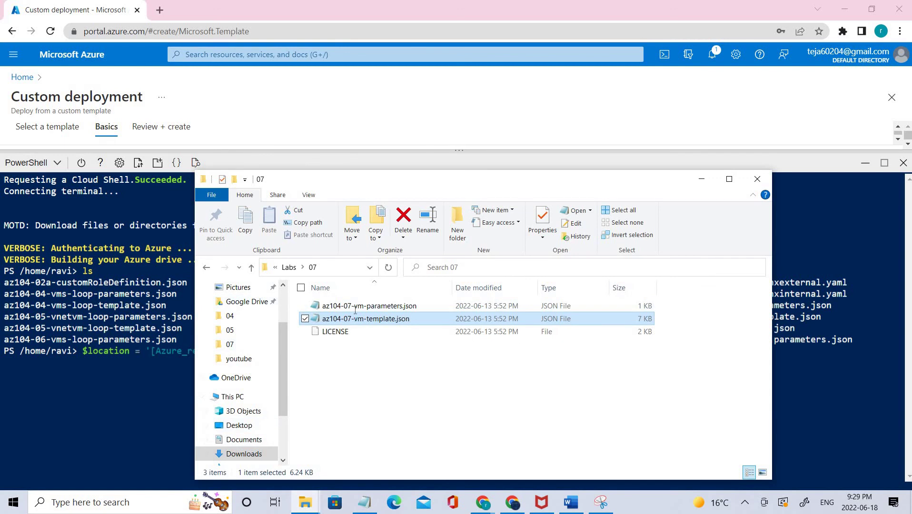
{"action": "key", "text": "Return"}
{"action": "left_click_drag", "start_coordinate": [352, 234], "coordinate": [423, 235]}
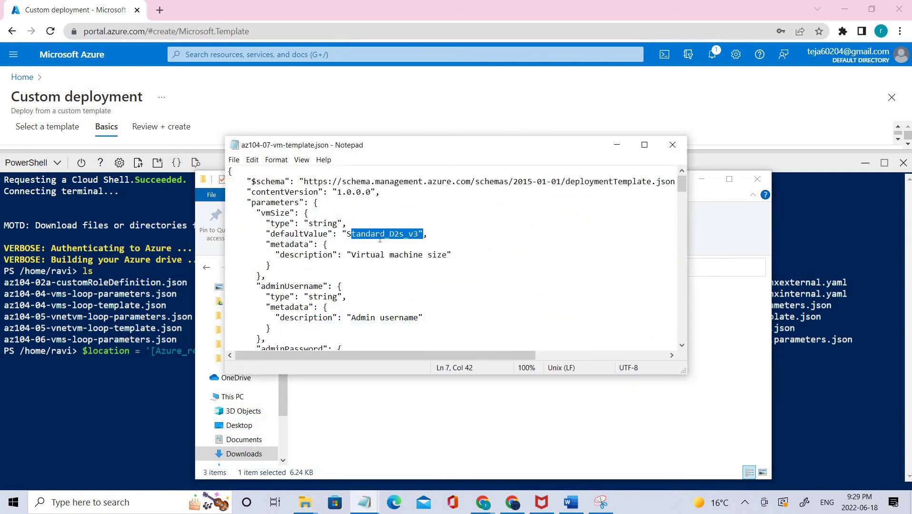
{"action": "left_click_drag", "start_coordinate": [433, 233], "coordinate": [266, 234]}
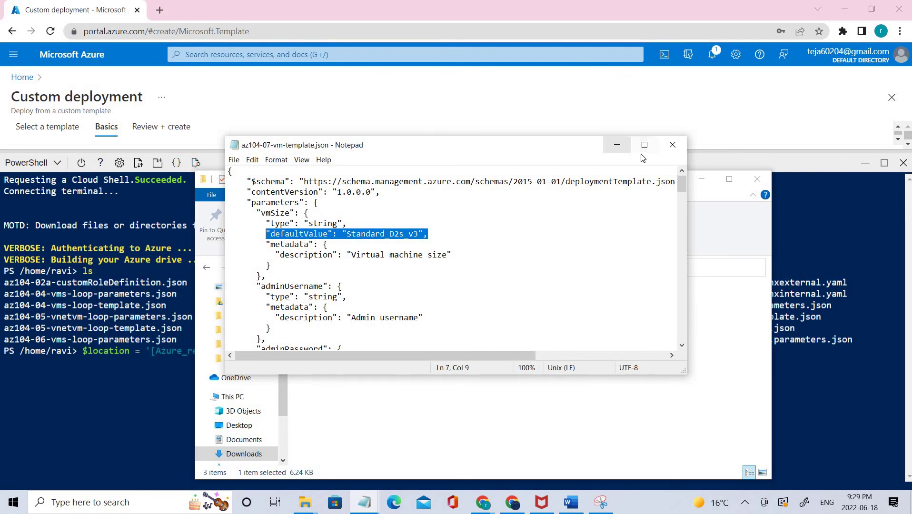
{"action": "left_click", "coordinate": [671, 145]}
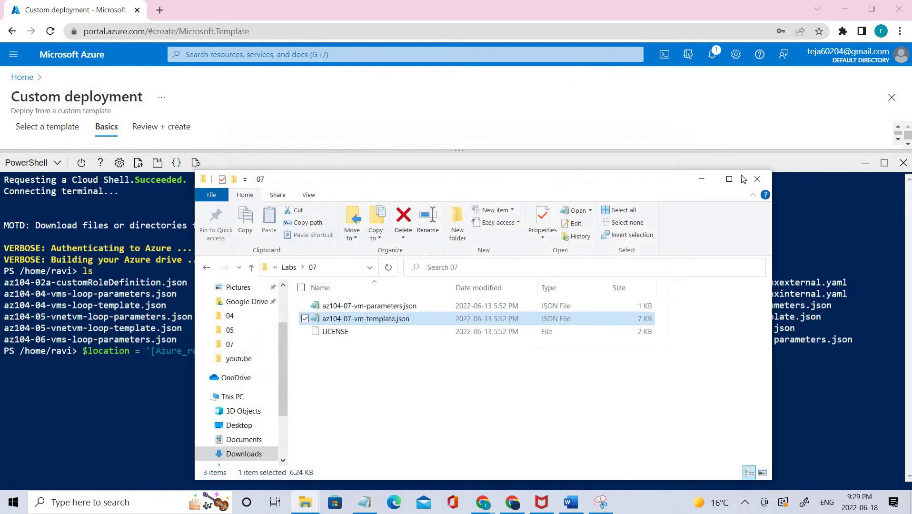
{"action": "left_click_drag", "start_coordinate": [704, 177], "coordinate": [687, 257]}
{"action": "left_click", "coordinate": [687, 257]}
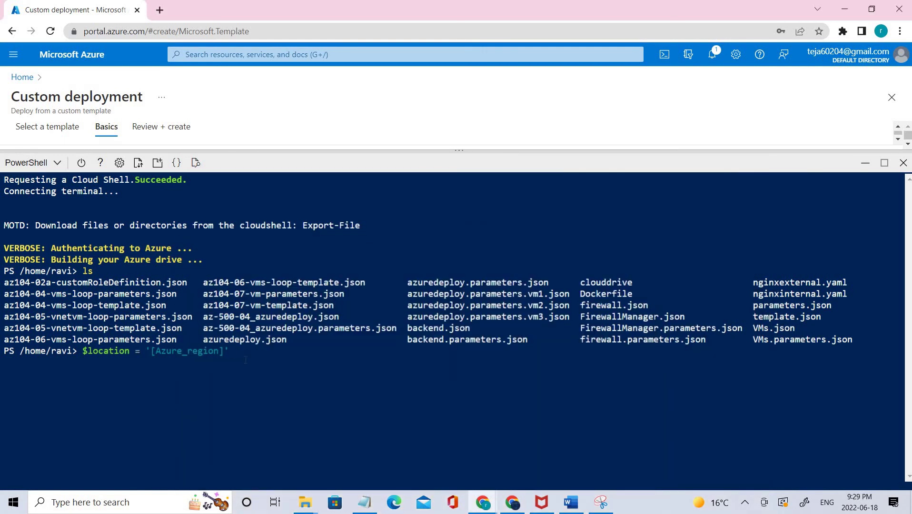
Clear the placeholder $location line from the Cloud Shell prompt.
{"action": "key", "text": "BackSpace"}
{"action": "key", "text": "BackSpace"}
{"action": "key", "text": "BackSpace"}
{"action": "key", "text": "BackSpace"}
{"action": "key", "text": "BackSpace"}
{"action": "key", "text": "BackSpace"}
{"action": "key", "text": "BackSpace"}
{"action": "key", "text": "BackSpace"}
{"action": "key", "text": "BackSpace"}
{"action": "key", "text": "BackSpace"}
{"action": "key", "text": "BackSpace"}
{"action": "key", "text": "BackSpace"}
{"action": "key", "text": "BackSpace"}
{"action": "key", "text": "BackSpace"}
{"action": "key", "text": "BackSpace"}
{"action": "key", "text": "BackSpace"}
{"action": "key", "text": "BackSpace"}
{"action": "key", "text": "BackSpace"}
{"action": "key", "text": "BackSpace"}
{"action": "key", "text": "BackSpace"}
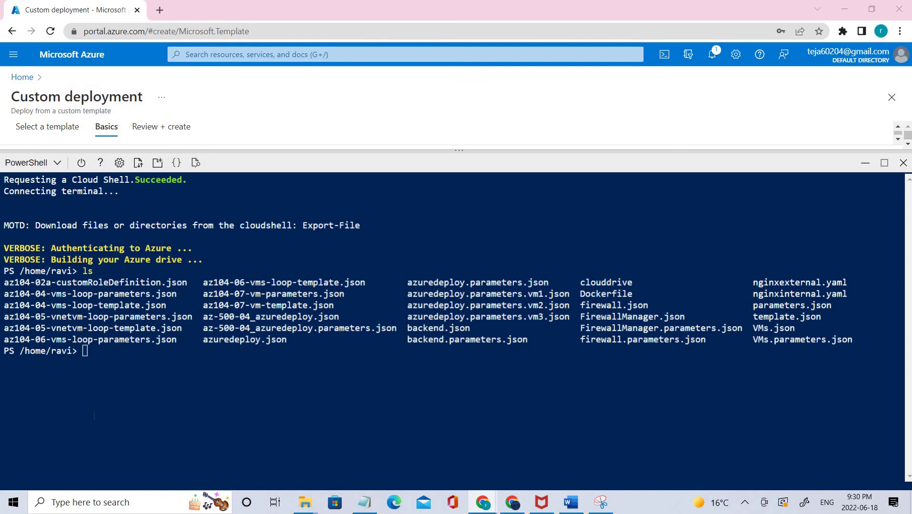
Run (Get-AzLocation).Location and look through the list of available Azure regions.
{"action": "left_click", "coordinate": [153, 381]}
{"action": "type", "text": "(Get-AzLocation).Location"}
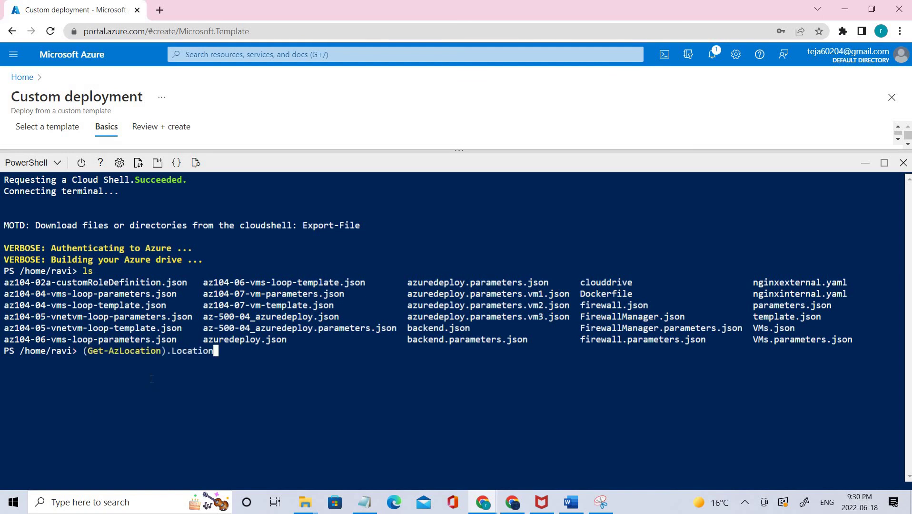
{"action": "key", "text": "Return"}
{"action": "left_click_drag", "start_coordinate": [234, 351], "coordinate": [87, 350]}
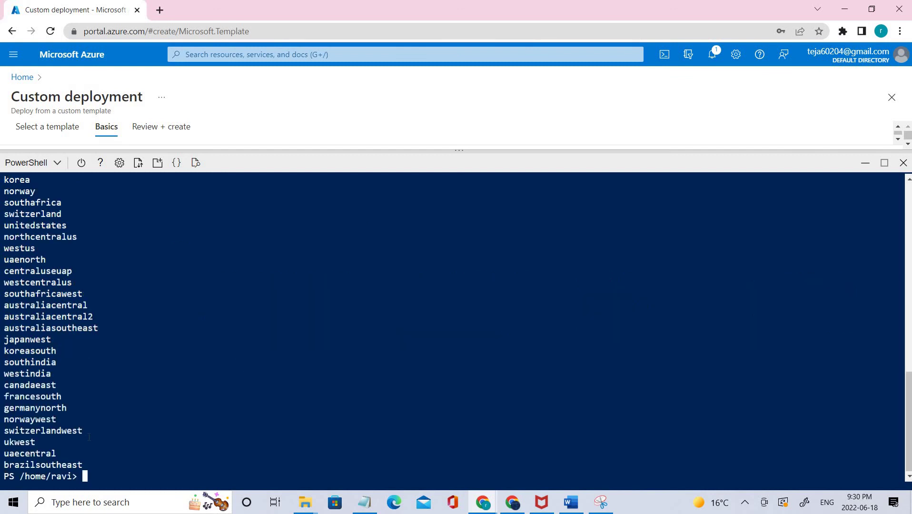
{"action": "left_click_drag", "start_coordinate": [103, 454], "coordinate": [125, 328]}
{"action": "scroll", "coordinate": [13, 226], "scroll_direction": "up", "scroll_amount": 5}
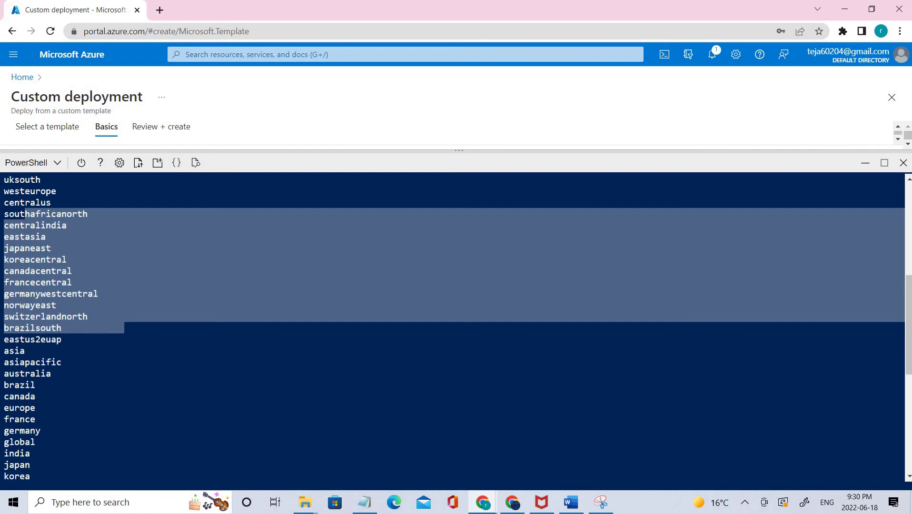
{"action": "left_click", "coordinate": [438, 369]}
{"action": "scroll", "coordinate": [163, 453], "scroll_direction": "down", "scroll_amount": 8}
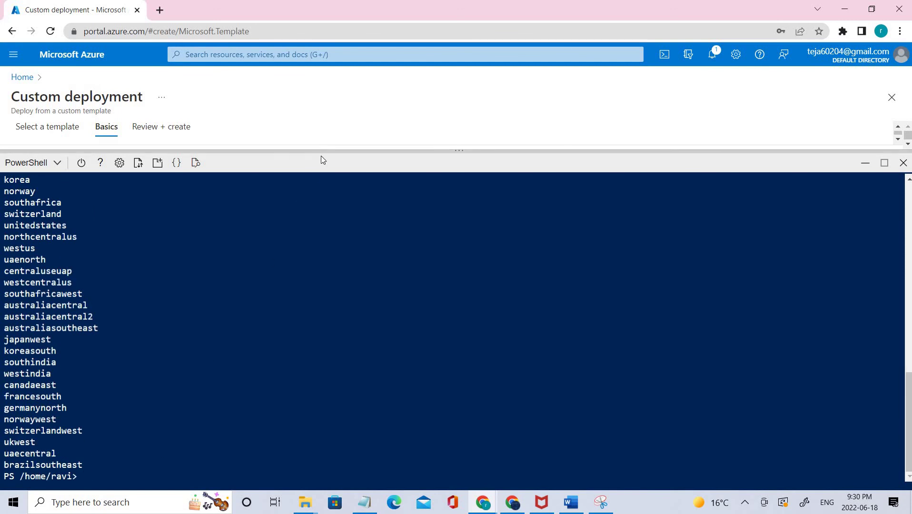
{"action": "scroll", "coordinate": [285, 317], "scroll_direction": "up", "scroll_amount": 15}
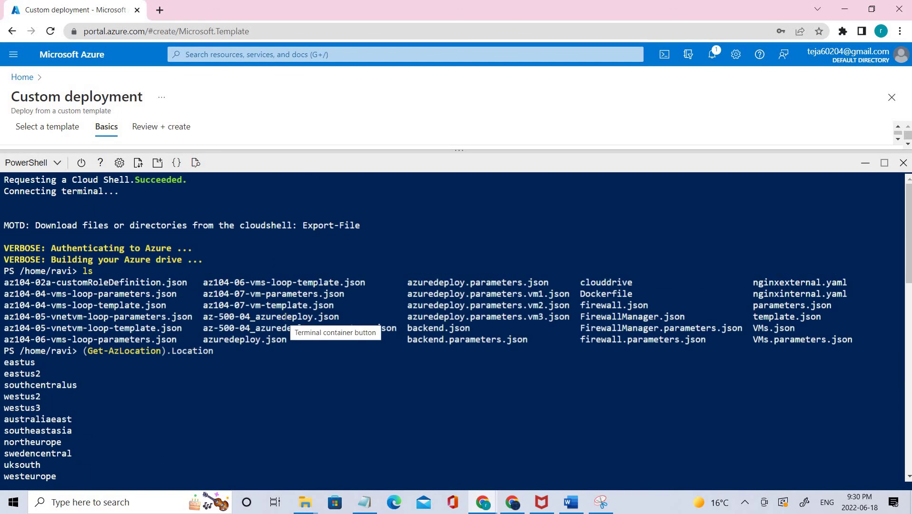
{"action": "scroll", "coordinate": [285, 317], "scroll_direction": "down", "scroll_amount": 15}
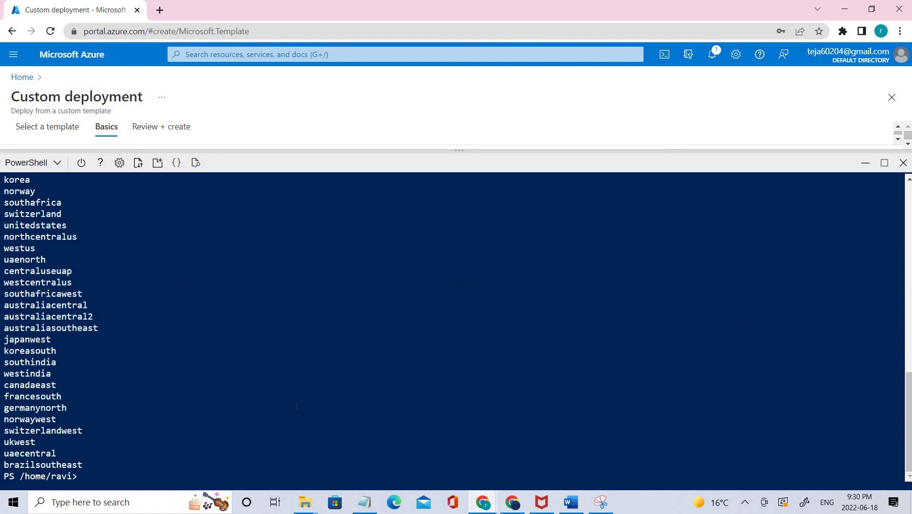
{"action": "key", "text": "Up"}
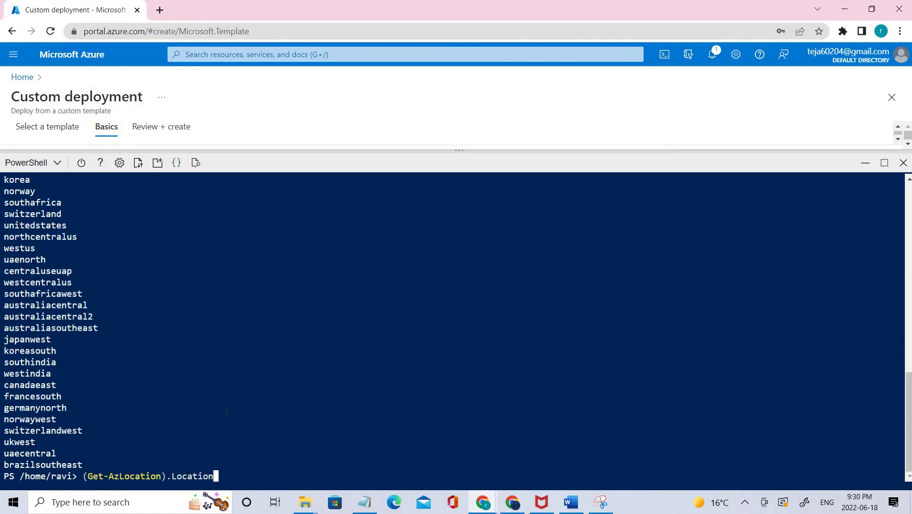
{"action": "key", "text": "Up"}
{"action": "key", "text": "Up"}
{"action": "key", "text": "Down"}
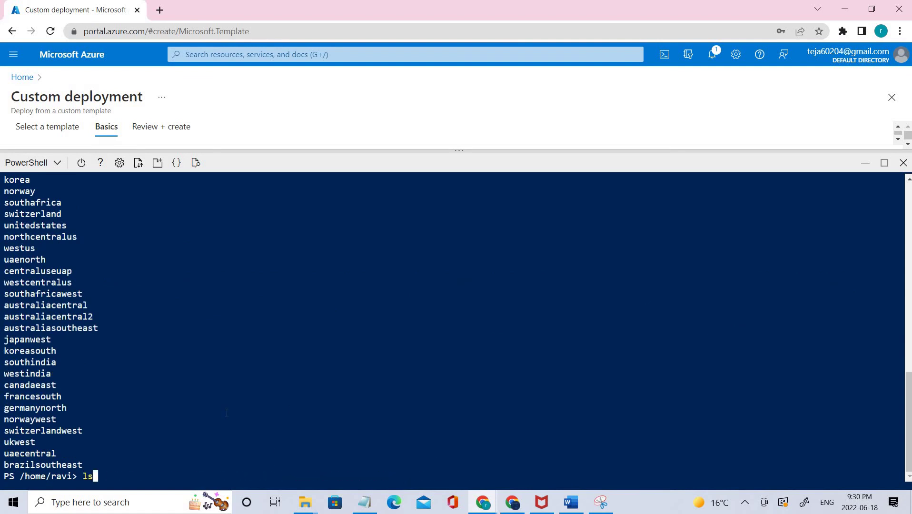
{"action": "key", "text": "Down"}
{"action": "key", "text": "BackSpace"}
{"action": "key", "text": "BackSpace"}
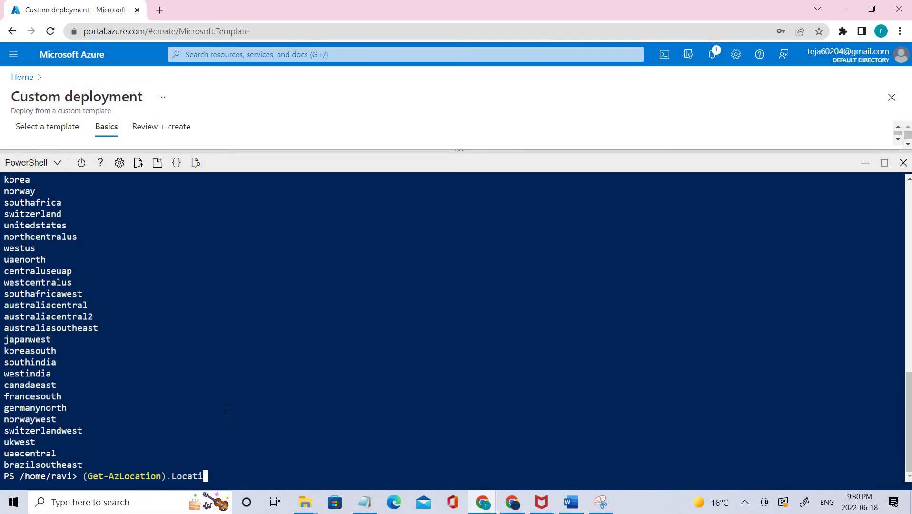
{"action": "key", "text": "BackSpace"}
{"action": "key", "text": "BackSpace"}
{"action": "key", "text": "BackSpace"}
{"action": "key", "text": "BackSpace"}
{"action": "key", "text": "BackSpace"}
{"action": "key", "text": "BackSpace"}
{"action": "key", "text": "BackSpace"}
{"action": "key", "text": "BackSpace"}
{"action": "key", "text": "BackSpace"}
{"action": "key", "text": "BackSpace"}
{"action": "key", "text": "BackSpace"}
{"action": "key", "text": "BackSpace"}
{"action": "key", "text": "BackSpace"}
{"action": "key", "text": "BackSpace"}
{"action": "key", "text": "BackSpace"}
{"action": "key", "text": "BackSpace"}
{"action": "key", "text": "BackSpace"}
{"action": "key", "text": "BackSpace"}
{"action": "key", "text": "BackSpace"}
{"action": "key", "text": "BackSpace"}
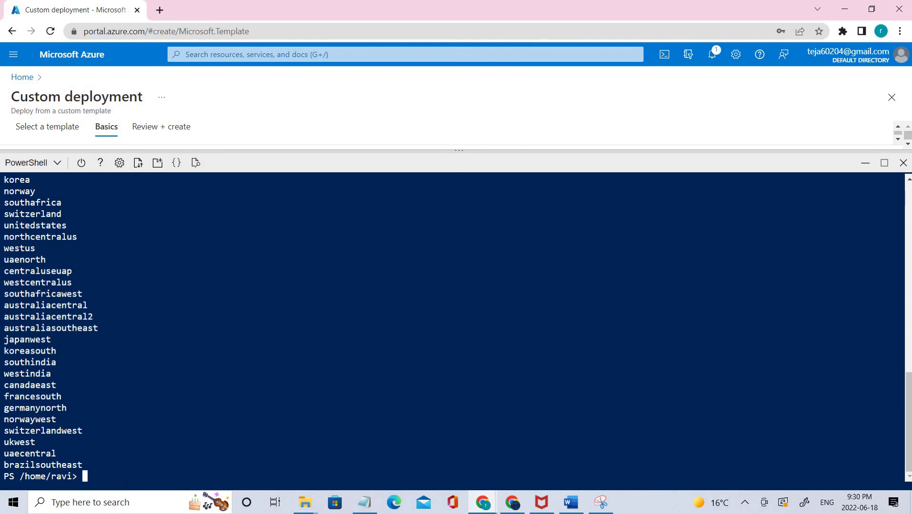
Set the $location variable to 'eastus' in place of the [Azure_region] placeholder and run the line.
{"action": "key", "text": "alt+Tab"}
{"action": "left_click", "coordinate": [295, 480]}
{"action": "type", "text": "$location = '[Azure_region]'"}
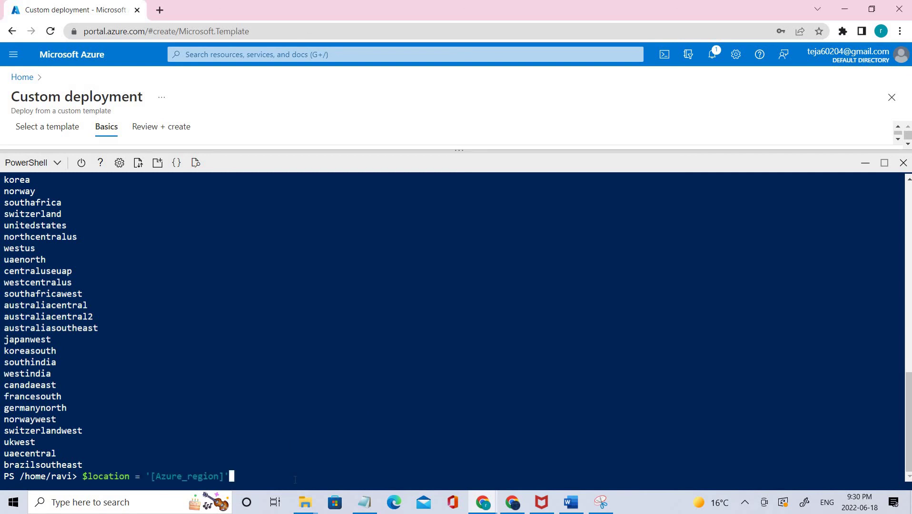
{"action": "key", "text": "Left"}
{"action": "key", "text": "BackSpace"}
{"action": "key", "text": "BackSpace"}
{"action": "key", "text": "BackSpace"}
{"action": "key", "text": "BackSpace"}
{"action": "key", "text": "BackSpace"}
{"action": "key", "text": "BackSpace"}
{"action": "key", "text": "BackSpace"}
{"action": "key", "text": "BackSpace"}
{"action": "key", "text": "BackSpace"}
{"action": "key", "text": "BackSpace"}
{"action": "key", "text": "BackSpace"}
{"action": "key", "text": "BackSpace"}
{"action": "key", "text": "BackSpace"}
{"action": "key", "text": "BackSpace"}
{"action": "type", "text": "eastus"}
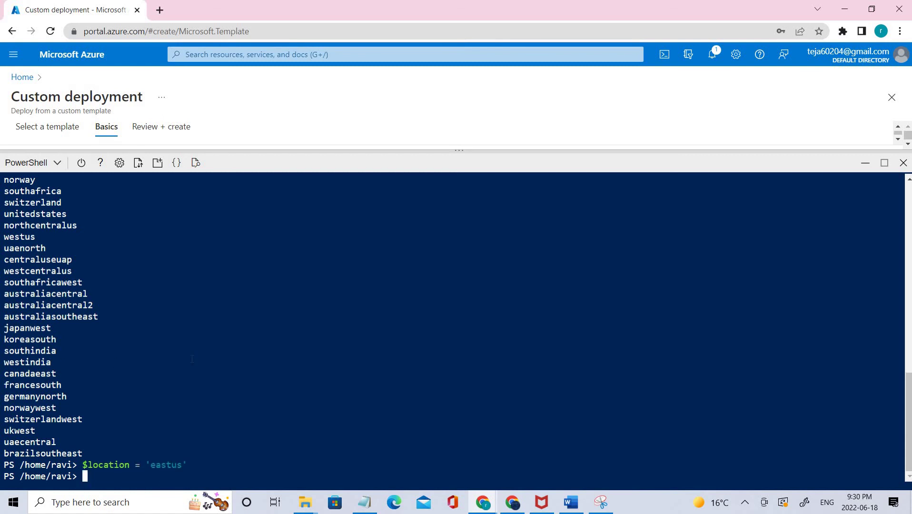
{"action": "key", "text": "Return"}
Set the $rgName variable to 'az104-07-rg0', circling the rg0 and rg1 resource groups in the Snipping Tool diagram before running the line.
{"action": "key", "text": "ctrl+v"}
{"action": "key", "text": "BackSpace"}
{"action": "right_click", "coordinate": [181, 486]}
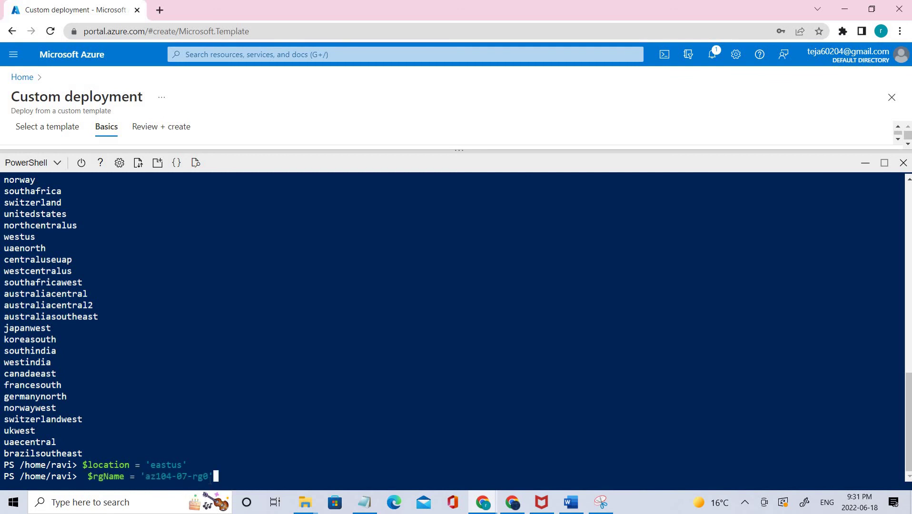
{"action": "left_click_drag", "start_coordinate": [208, 476], "coordinate": [155, 476]}
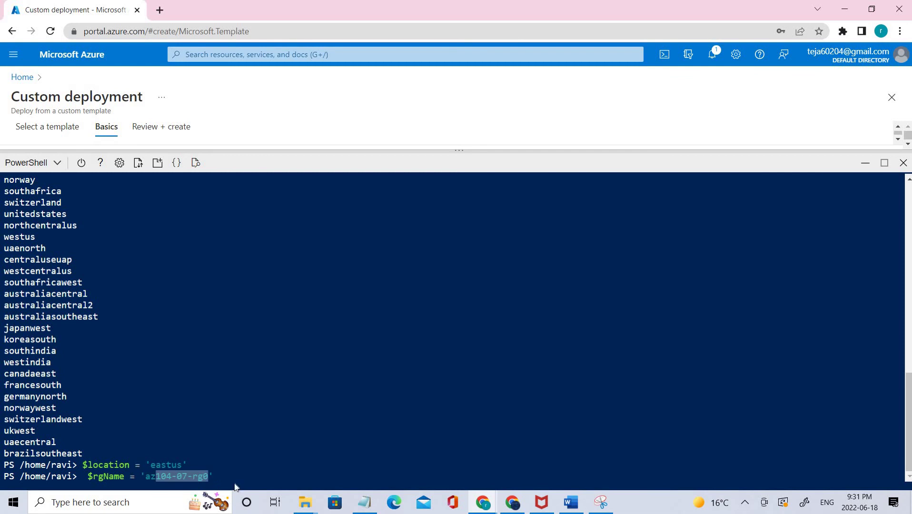
{"action": "left_click", "coordinate": [609, 508]}
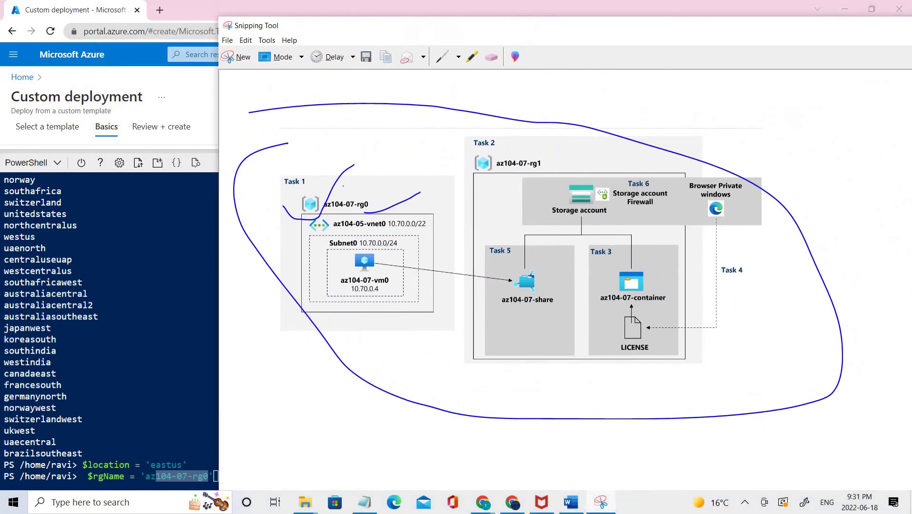
{"action": "mouse_move", "coordinate": [344, 185]}
{"action": "left_mouse_down"}
{"action": "mouse_move", "coordinate": [308, 202]}
{"action": "mouse_move", "coordinate": [375, 187]}
{"action": "mouse_move", "coordinate": [336, 189]}
{"action": "left_mouse_up"}
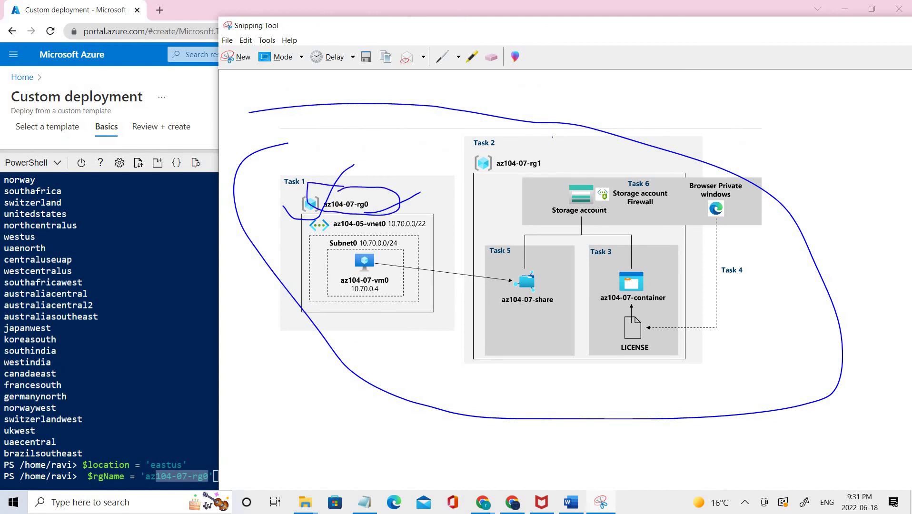
{"action": "mouse_move", "coordinate": [552, 137]}
{"action": "left_mouse_down"}
{"action": "mouse_move", "coordinate": [511, 164]}
{"action": "mouse_move", "coordinate": [539, 173]}
{"action": "mouse_move", "coordinate": [506, 153]}
{"action": "left_mouse_up"}
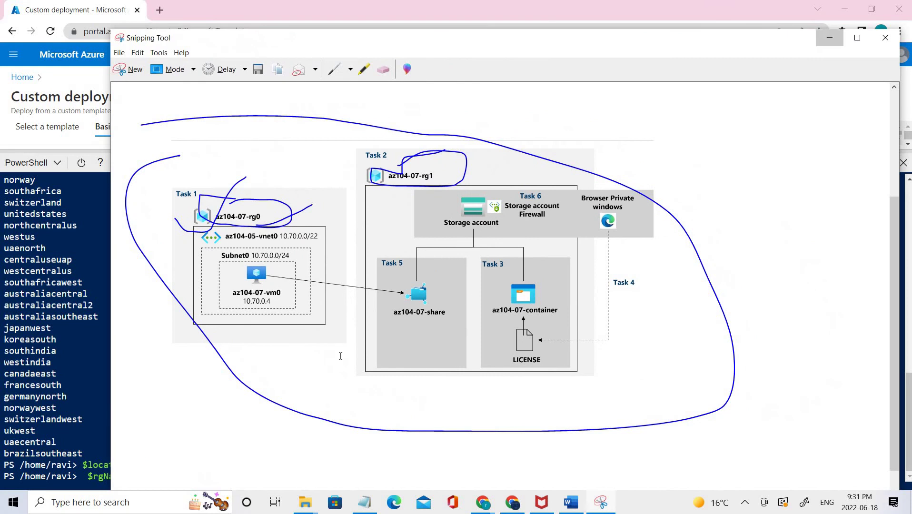
{"action": "left_click", "coordinate": [825, 36]}
{"action": "left_click", "coordinate": [296, 463]}
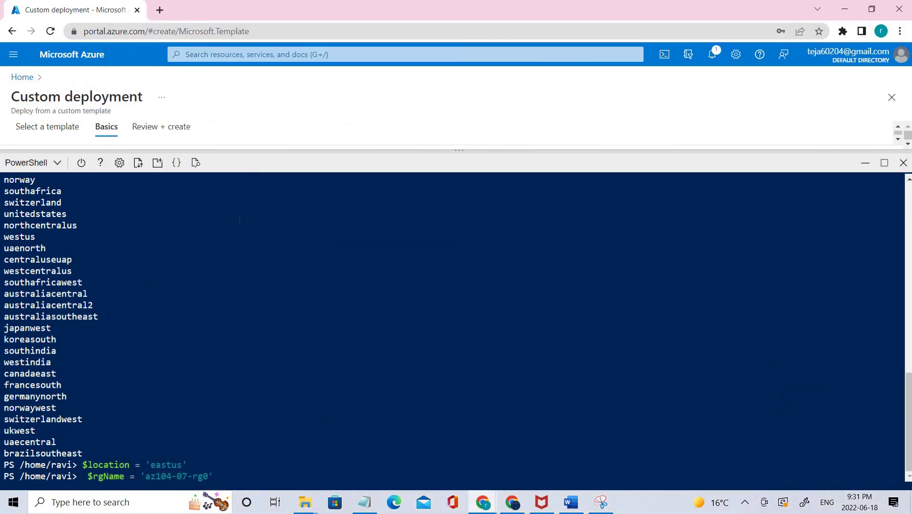
{"action": "key", "text": "Return"}
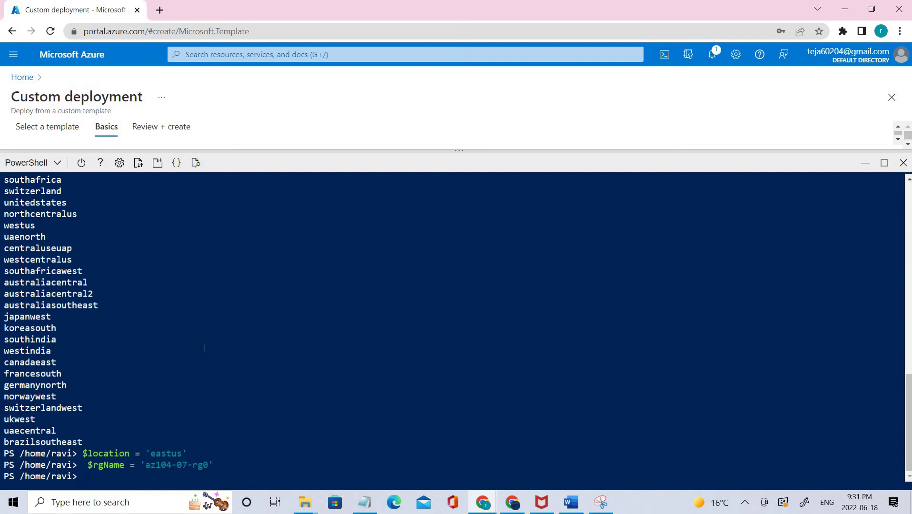
Run New-AzResourceGroupDeployment for $rgName with az104-07-vm-template.json and az104-07-vm-parameters.json from $HOME, using -AsJob.
{"action": "left_click", "coordinate": [602, 502]}
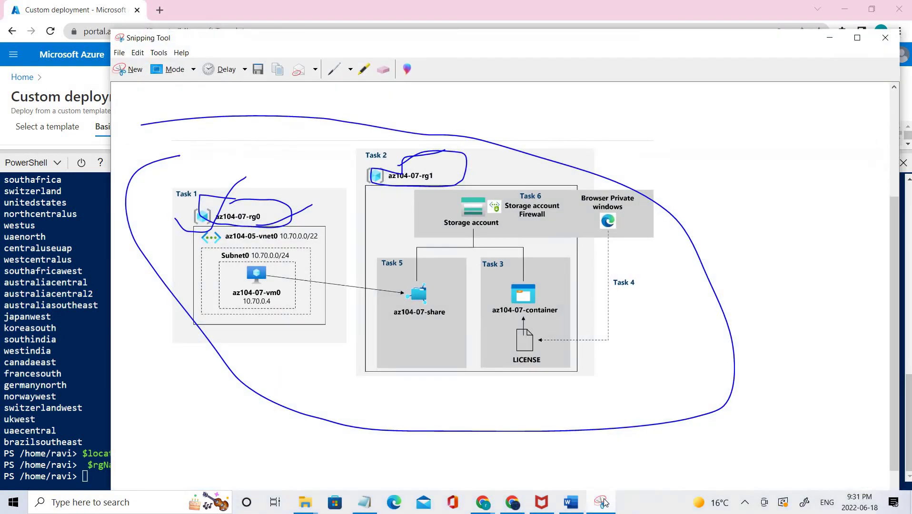
{"action": "left_click", "coordinate": [823, 38]}
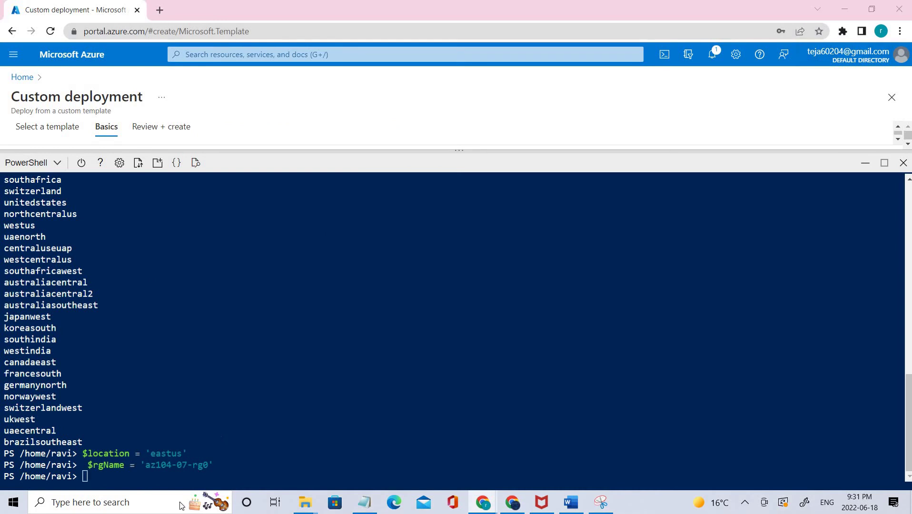
{"action": "left_click", "coordinate": [185, 477]}
{"action": "type", "text": "New-AzResourceGroupDeployment `    -ResourceGroupName $rgName `    -TemplateFile $HOME/az104-07-vm-template.json `    -TemplateParameterFile $HOME/az104-07-vm-parameters.json `    -AsJob"}
{"action": "key", "text": "Return"}
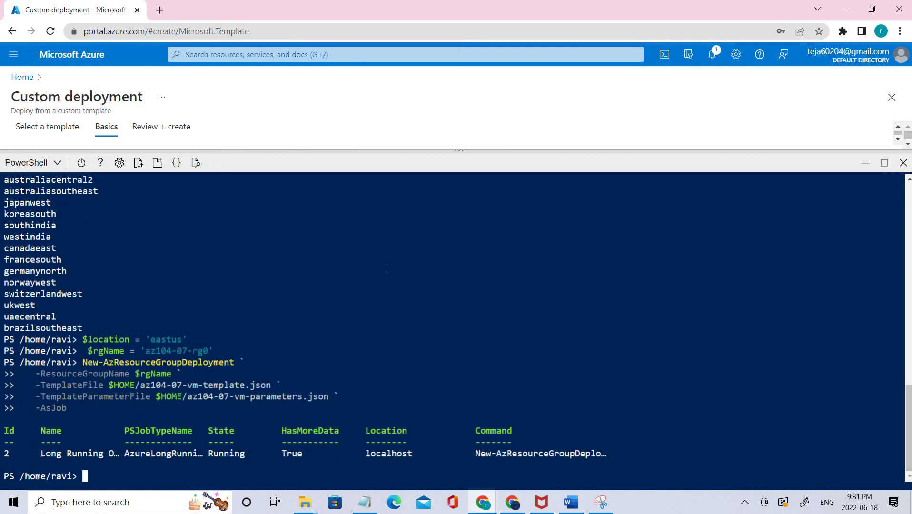
{"action": "left_click_drag", "start_coordinate": [556, 453], "coordinate": [155, 464]}
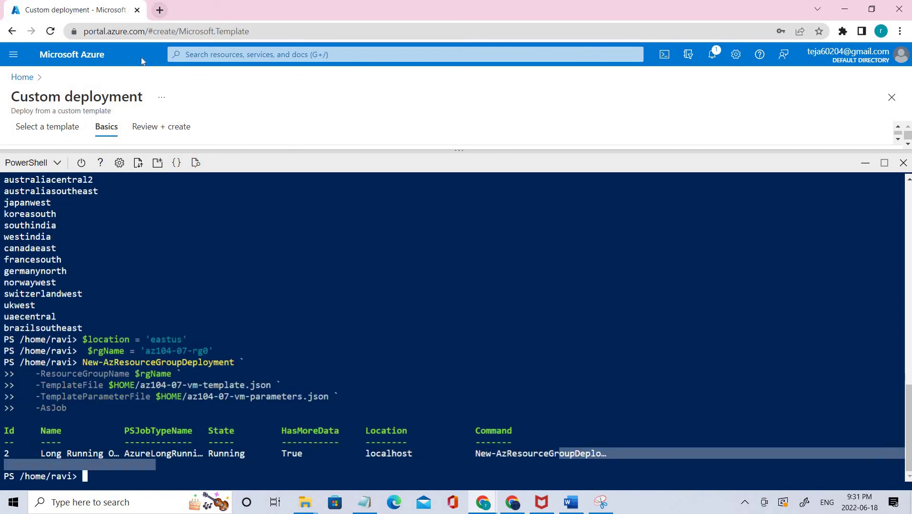
Duplicate the portal page in a second browser tab, open the Resource groups list from Home there and refresh it.
{"action": "right_click", "coordinate": [112, 4]}
{"action": "left_click", "coordinate": [134, 92]}
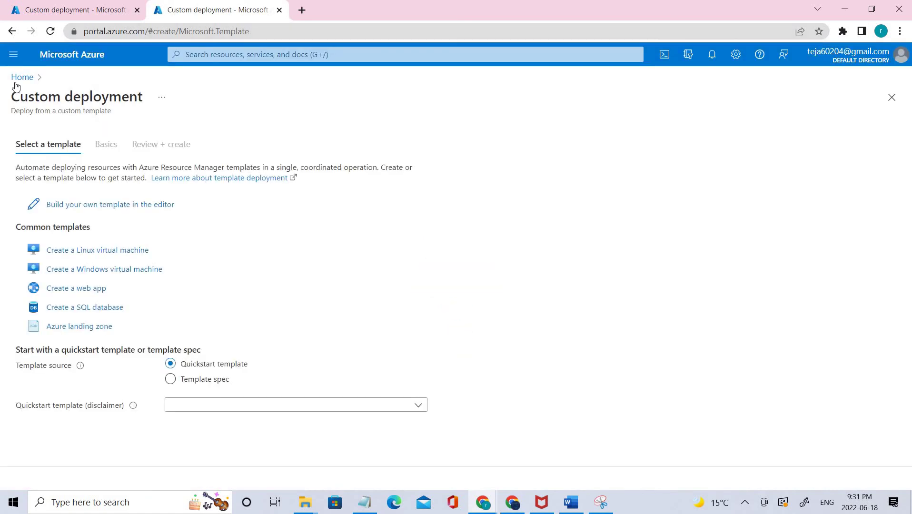
{"action": "left_click", "coordinate": [15, 84]}
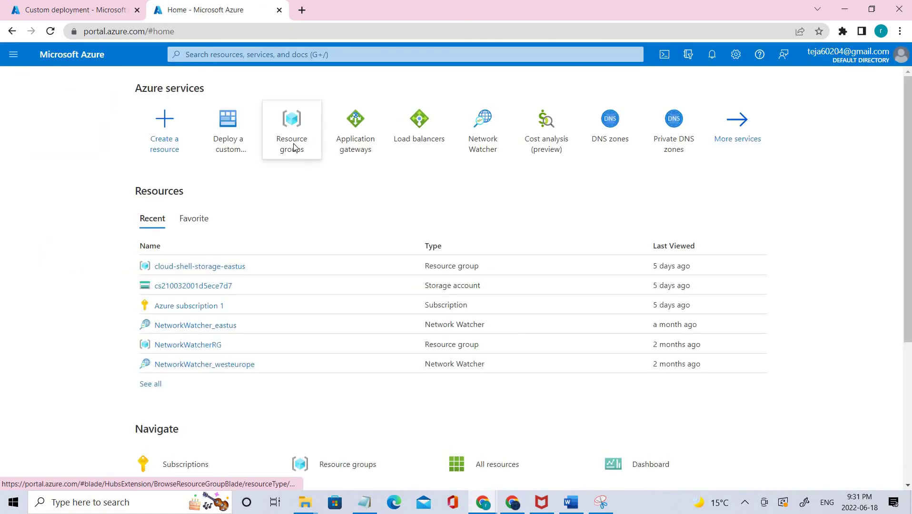
{"action": "left_click", "coordinate": [294, 147]}
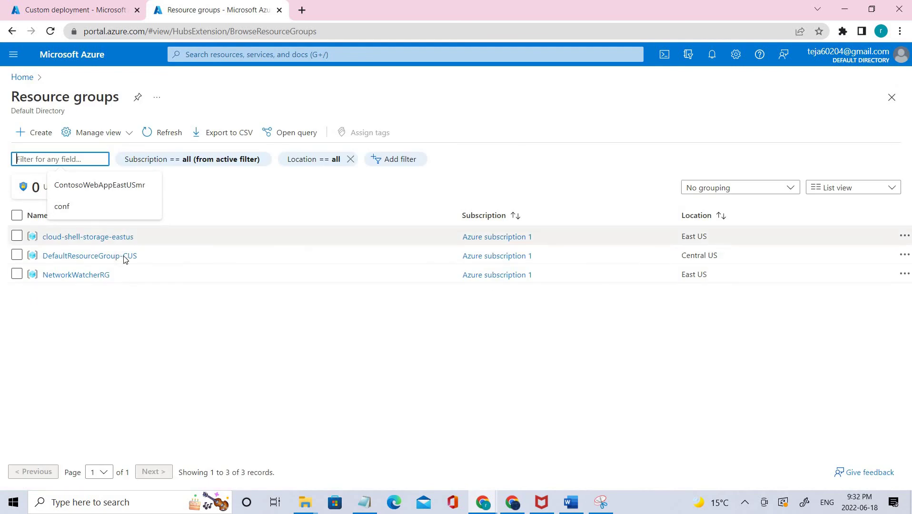
{"action": "left_click", "coordinate": [161, 133]}
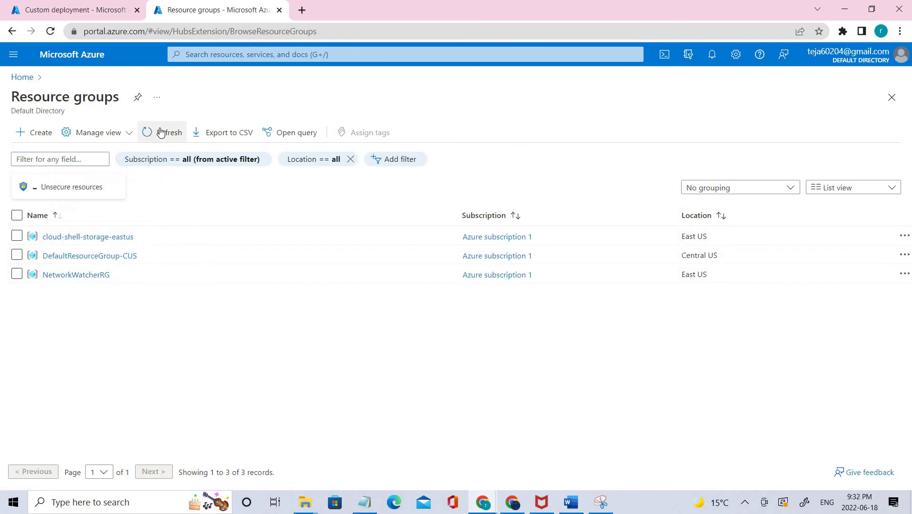
{"action": "left_click", "coordinate": [160, 133]}
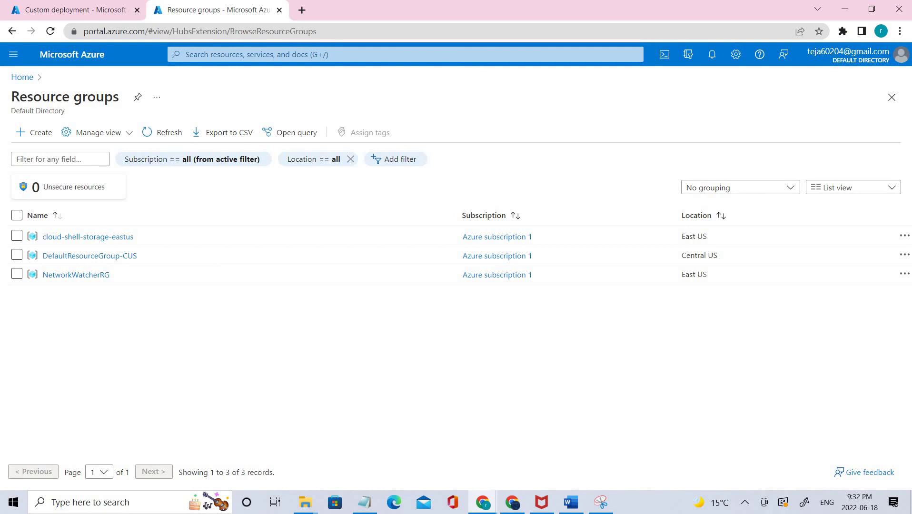
Return to the Cloud Shell page, run New-AzResourceGroup -Name $rgName -Location $location, and review the command's output.
{"action": "left_click", "coordinate": [80, 11]}
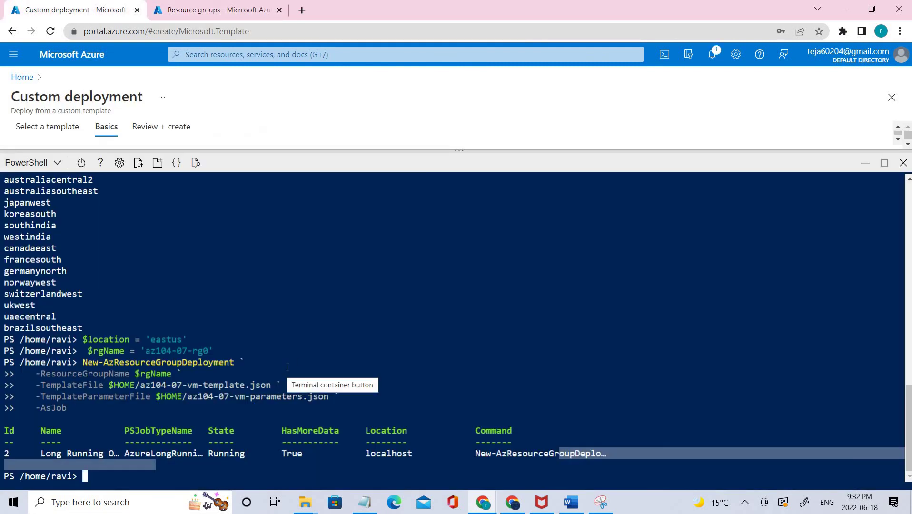
{"action": "left_click", "coordinate": [309, 348]}
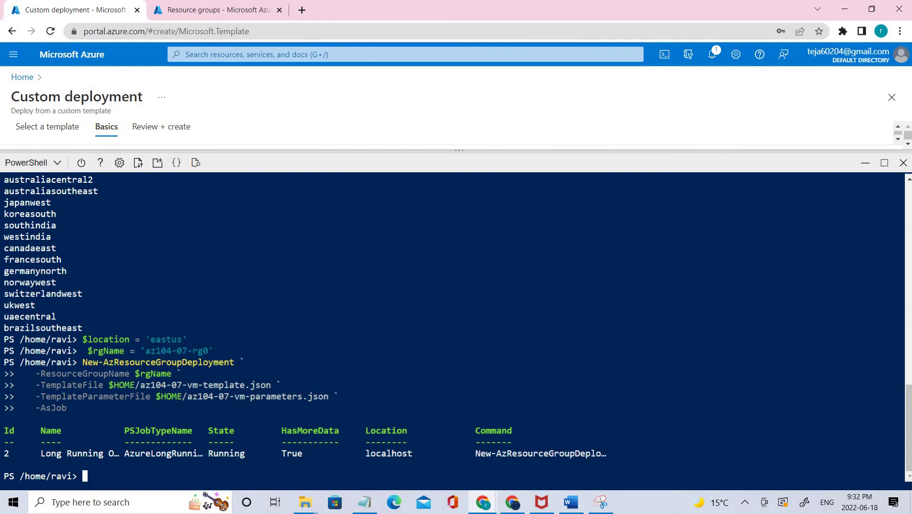
{"action": "type", "text": "New-AzResourceGroup -Name $rgName -Location $location"}
{"action": "key", "text": "Return"}
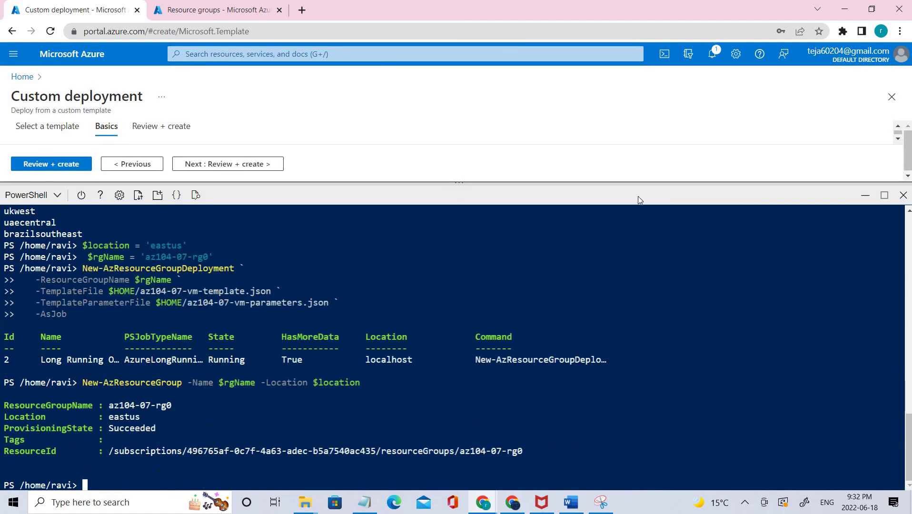
{"action": "left_click_drag", "start_coordinate": [547, 451], "coordinate": [204, 451]}
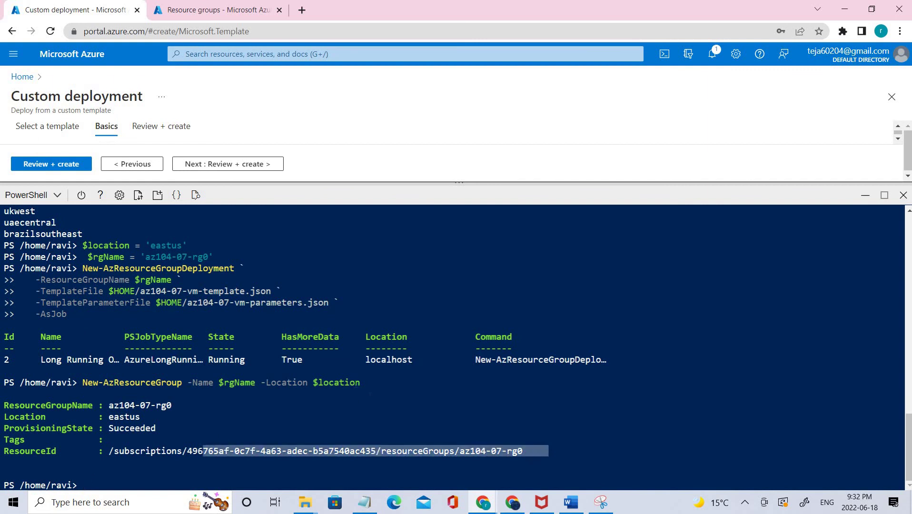
{"action": "scroll", "coordinate": [452, 347], "scroll_direction": "up", "scroll_amount": 17}
{"action": "scroll", "coordinate": [452, 348], "scroll_direction": "down", "scroll_amount": 13}
Refresh the Resource groups list on the duplicated page, then open az104-07-rg0 and refresh its overview to check for resources.
{"action": "left_click", "coordinate": [190, 10]}
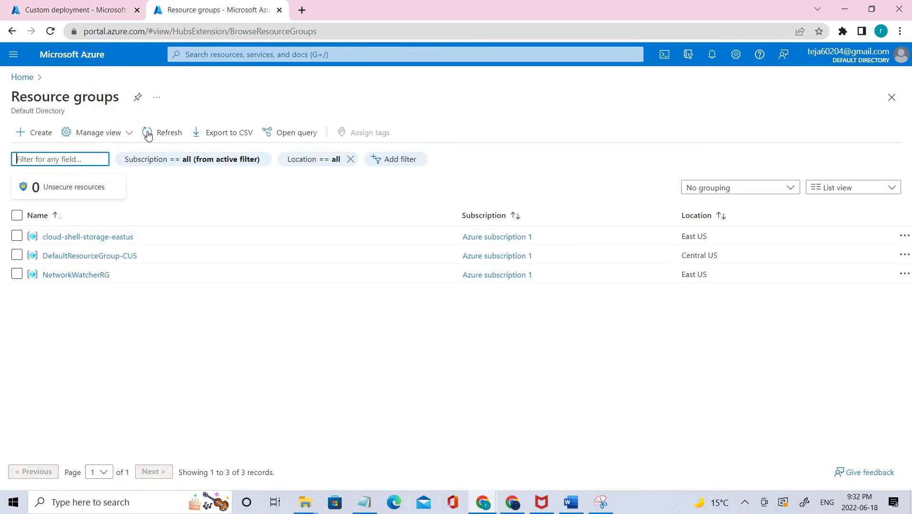
{"action": "left_click", "coordinate": [149, 133]}
{"action": "left_click", "coordinate": [163, 134]}
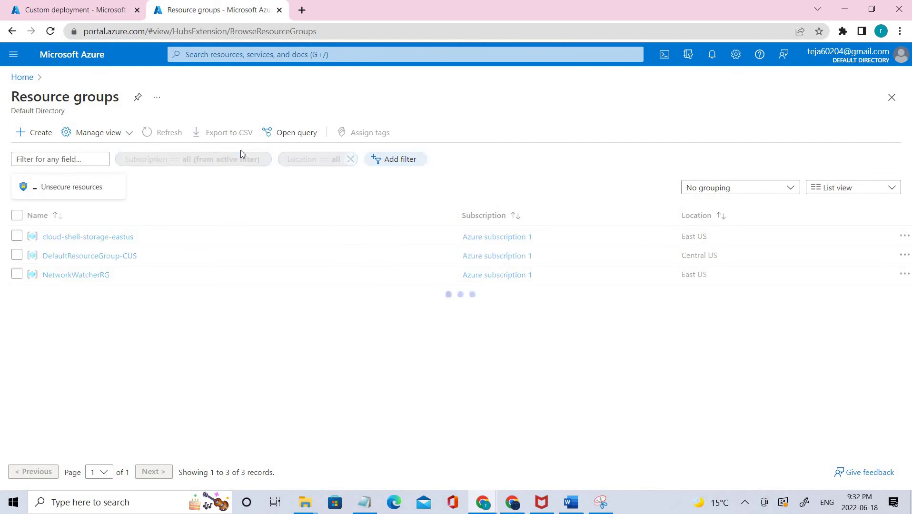
{"action": "left_click", "coordinate": [73, 9]}
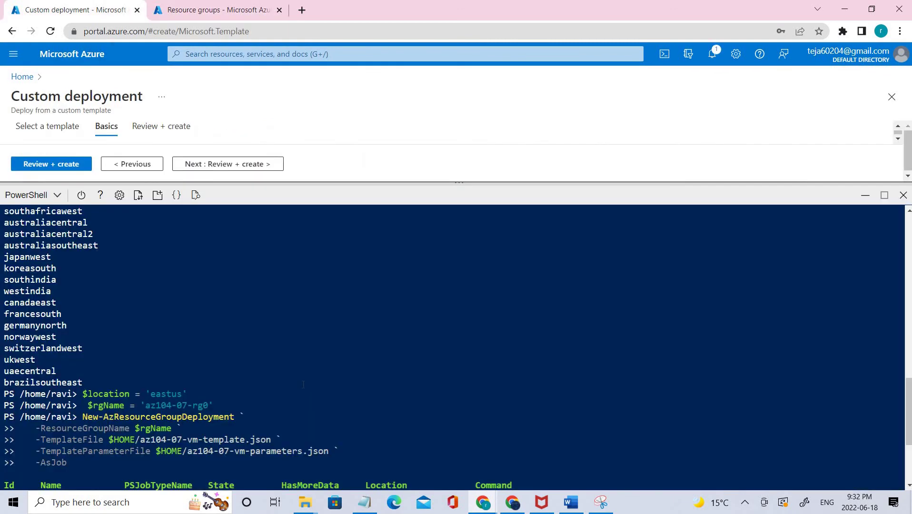
{"action": "scroll", "coordinate": [303, 384], "scroll_direction": "down", "scroll_amount": 5}
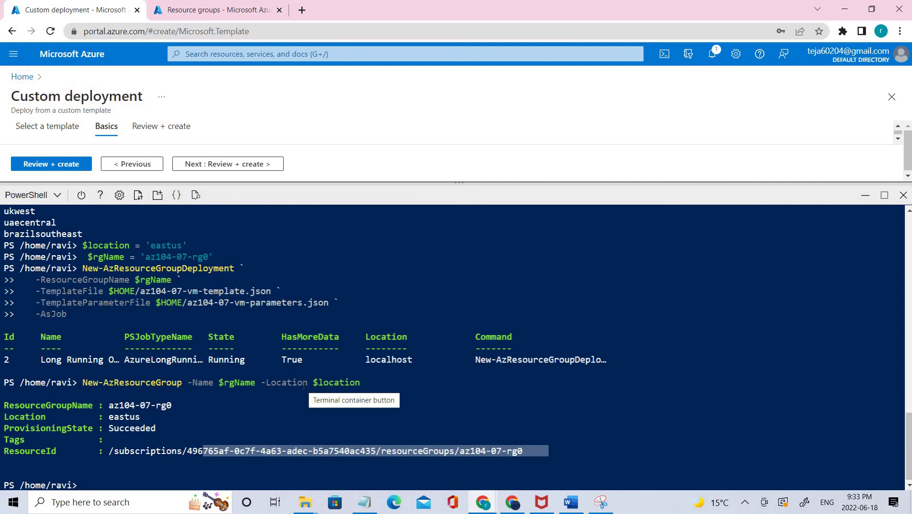
{"action": "left_click", "coordinate": [190, 10]}
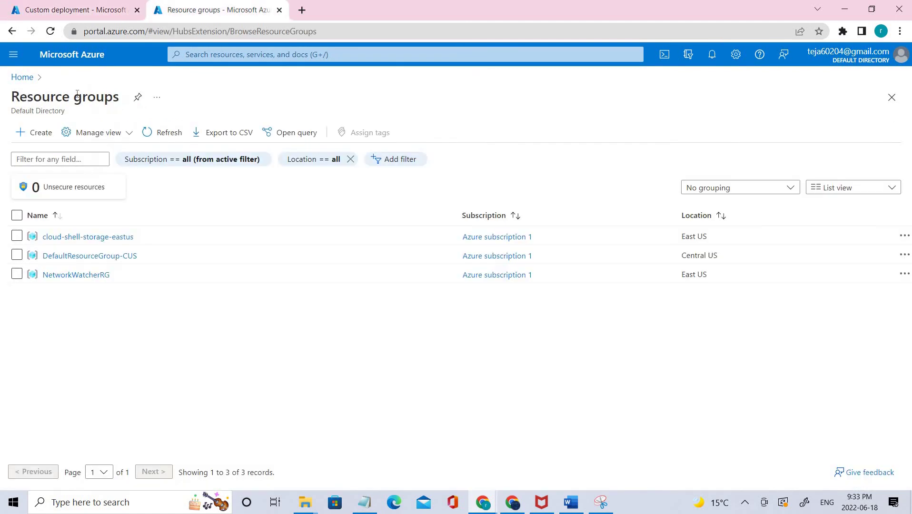
{"action": "left_click", "coordinate": [155, 132]}
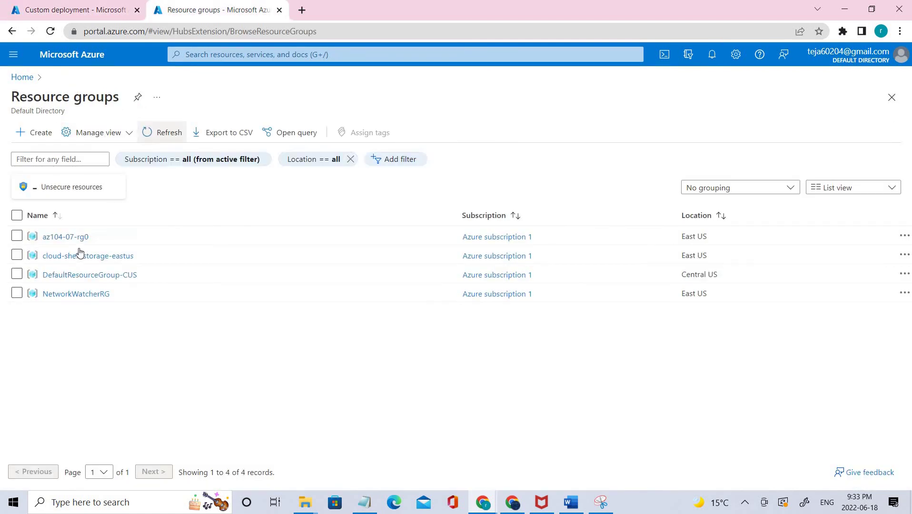
{"action": "left_click", "coordinate": [75, 236]}
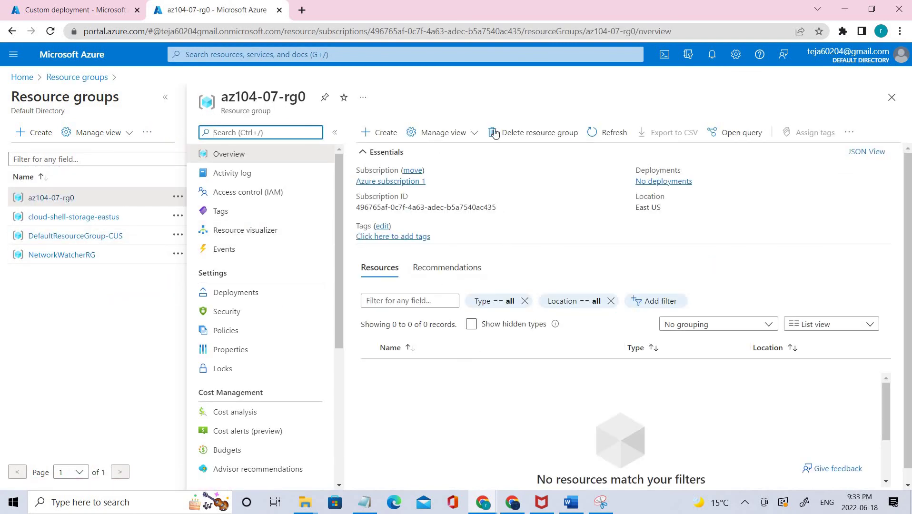
{"action": "left_click", "coordinate": [607, 132]}
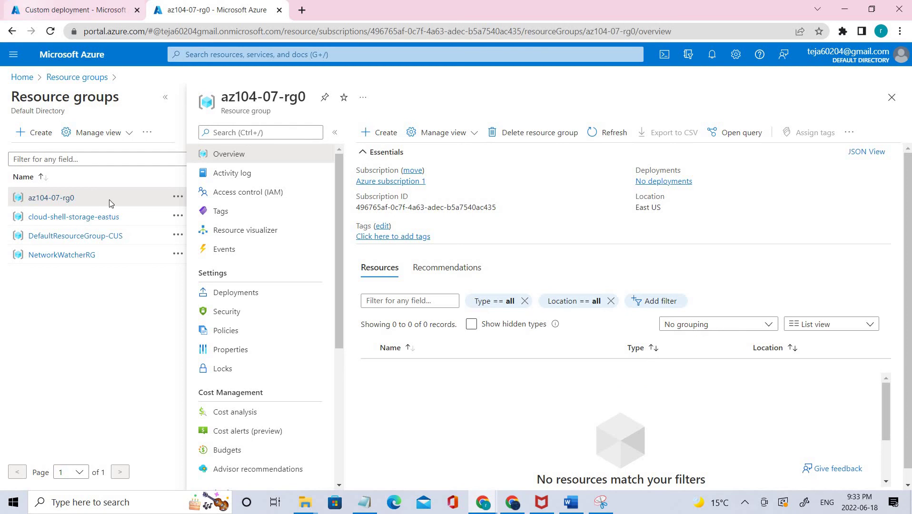
Rerun the earlier New-AzResourceGroupDeployment command in Cloud Shell with the same VM template and parameter files, using -AsJob.
{"action": "left_click", "coordinate": [25, 11]}
{"action": "key", "text": "Up"}
{"action": "key", "text": "Up"}
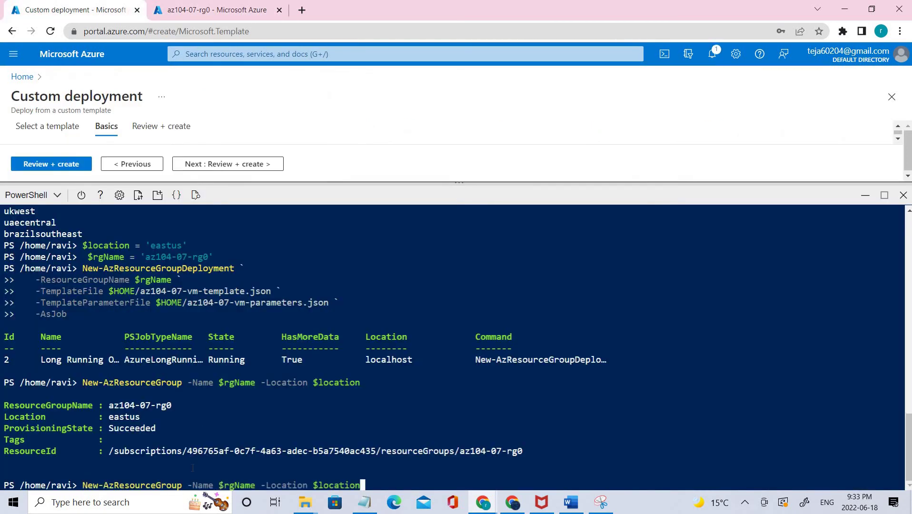
{"action": "key", "text": "Return"}
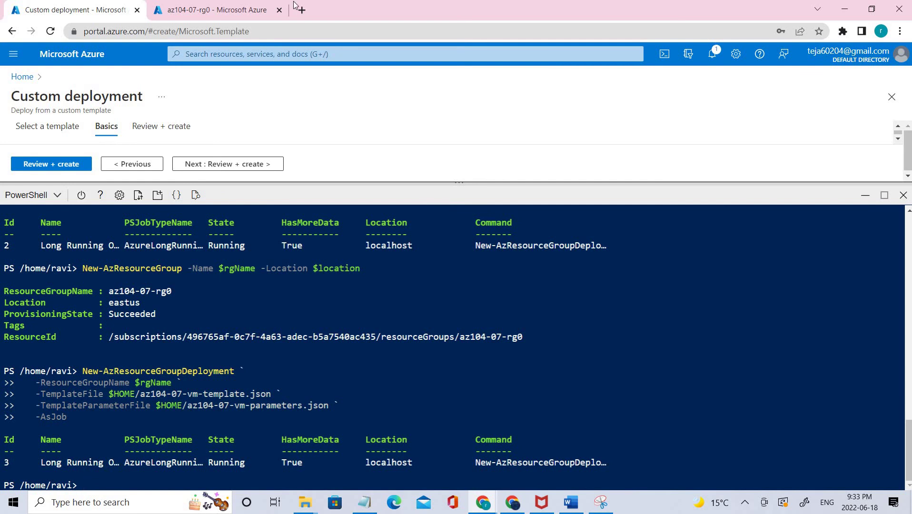
Refresh the az104-07-rg0 overview to check for deployed resources, and look through the portal home page.
{"action": "left_click", "coordinate": [210, 9]}
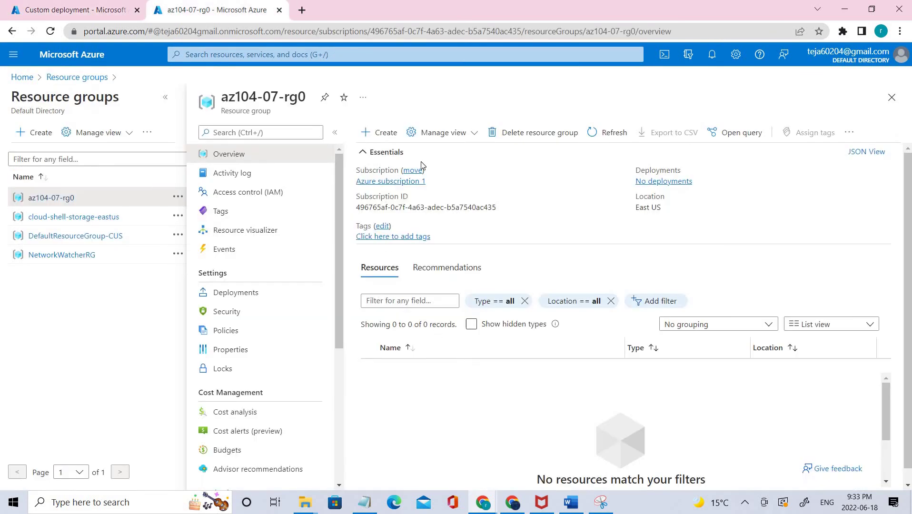
{"action": "left_click", "coordinate": [603, 133]}
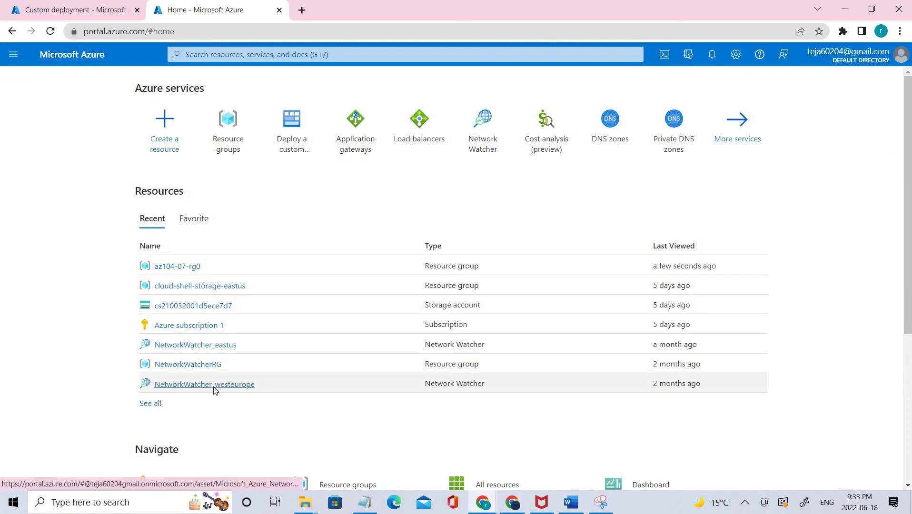
{"action": "scroll", "coordinate": [472, 317], "scroll_direction": "down", "scroll_amount": 5}
{"action": "scroll", "coordinate": [531, 216], "scroll_direction": "up", "scroll_amount": 5}
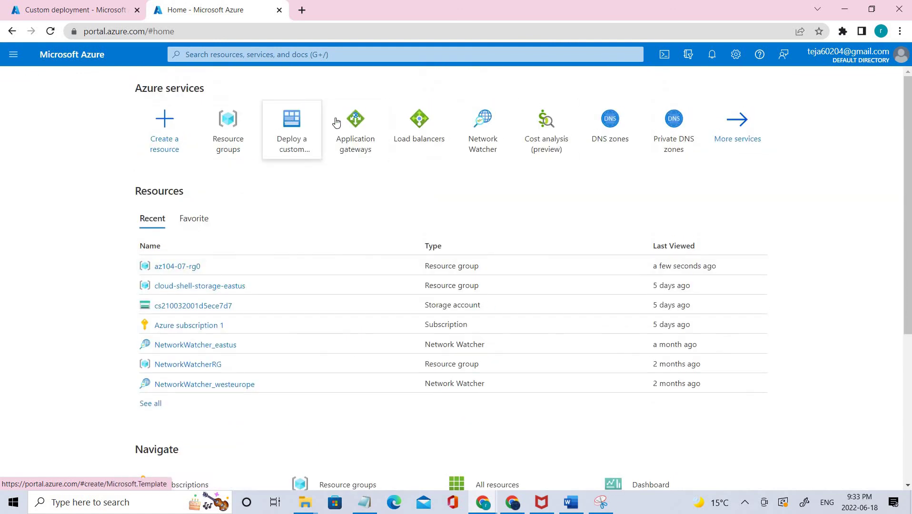
Search the portal for "virtual", open Virtual machines, and check the az104-07-vm0 entry's resource group and status.
{"action": "left_click", "coordinate": [234, 53]}
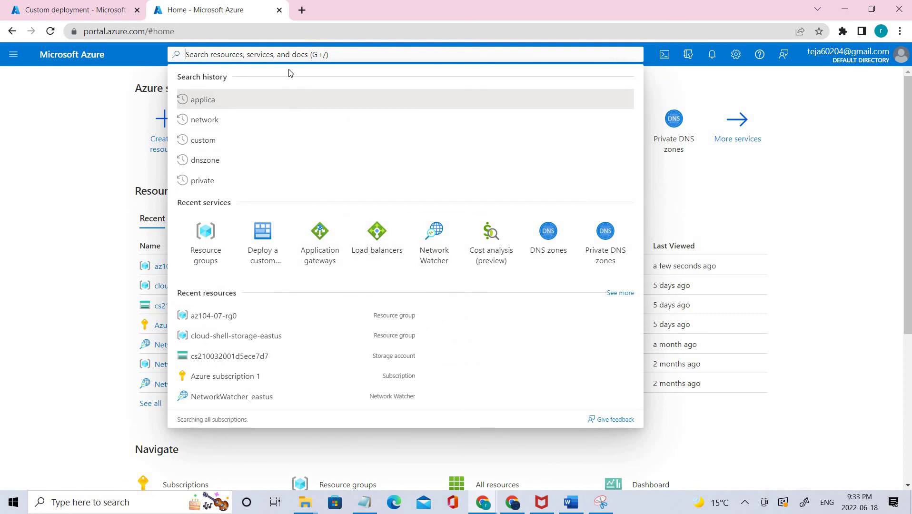
{"action": "type", "text": "virtual"}
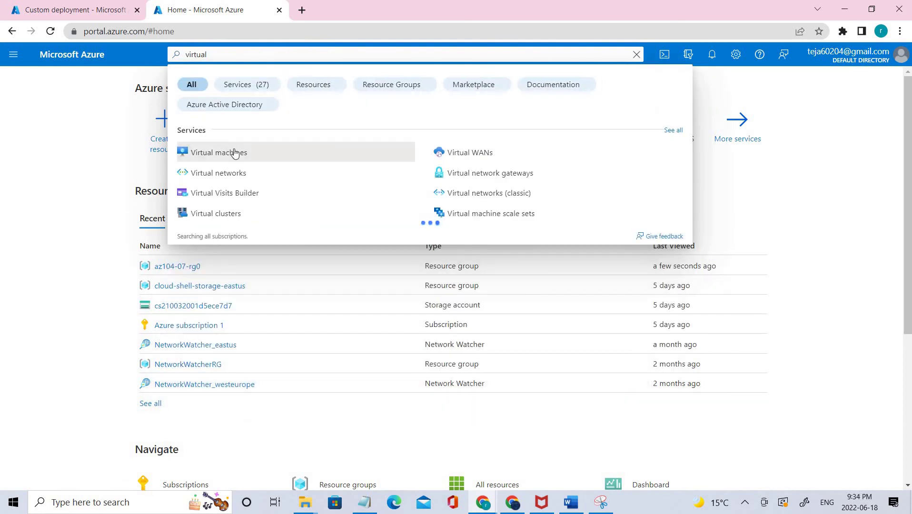
{"action": "left_click", "coordinate": [234, 152]}
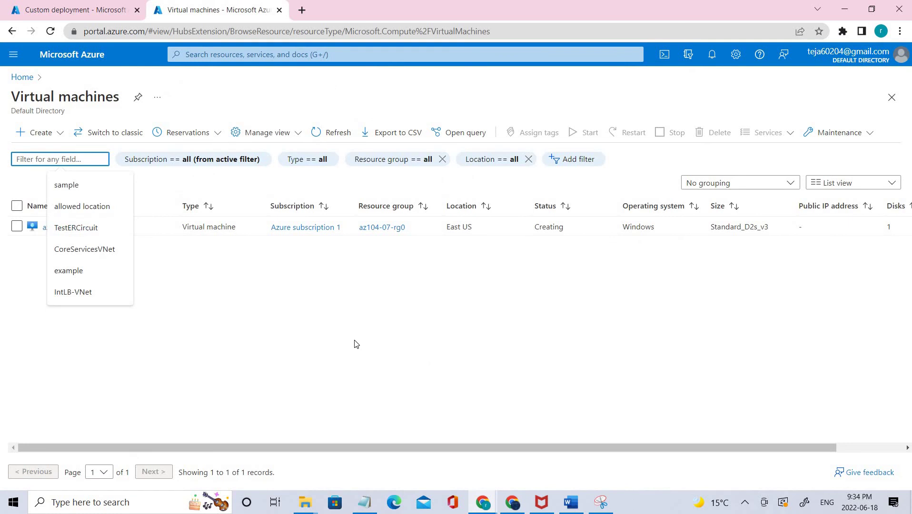
{"action": "left_click", "coordinate": [355, 343]}
{"action": "left_click_drag", "start_coordinate": [419, 228], "coordinate": [336, 229]}
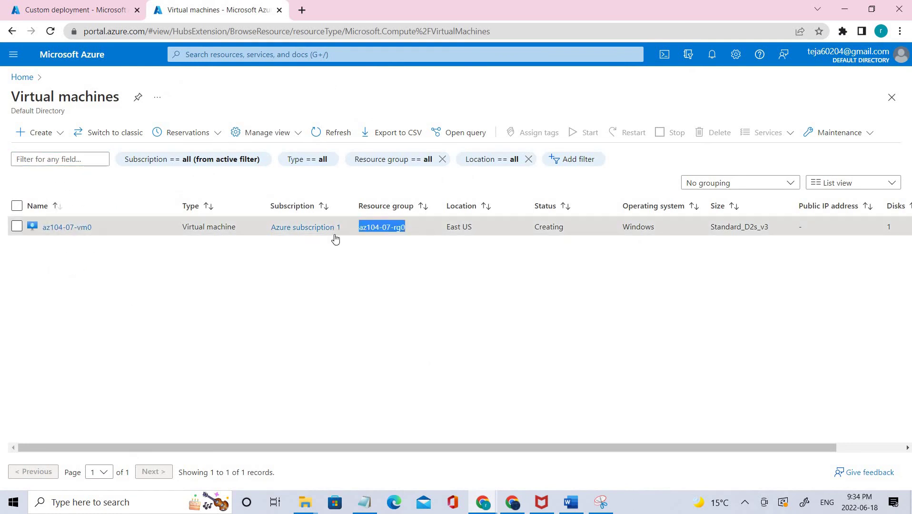
{"action": "left_click", "coordinate": [405, 273]}
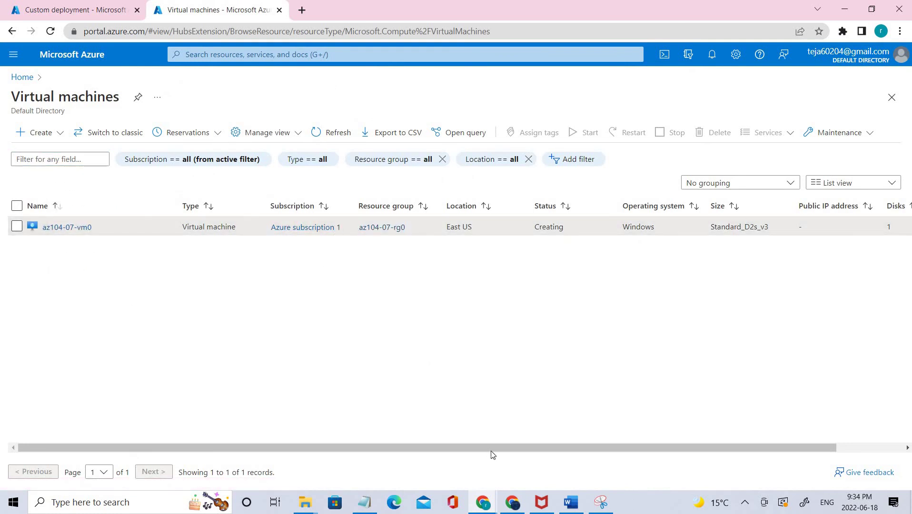
{"action": "left_click_drag", "start_coordinate": [503, 446], "coordinate": [746, 435]}
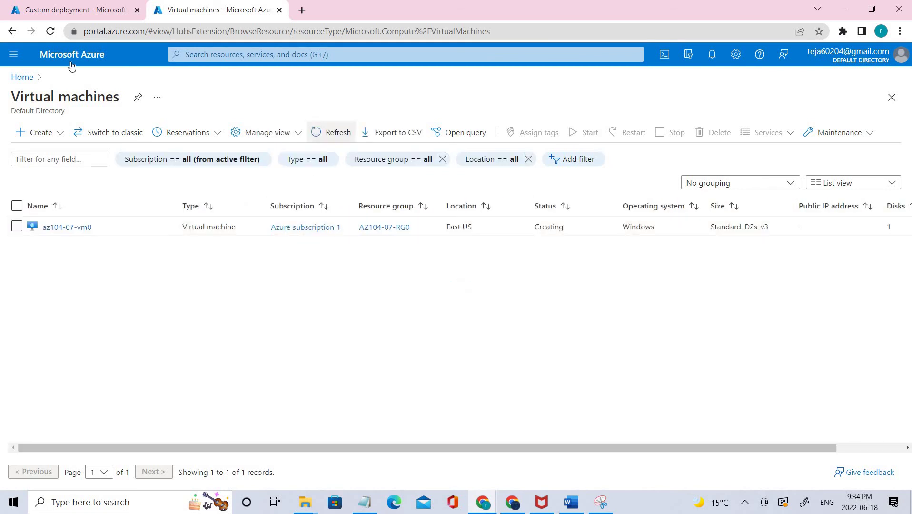
Go from Home to Resource groups, open az104-07-rg0, and review the resources created by the deployment.
{"action": "left_click", "coordinate": [17, 77]}
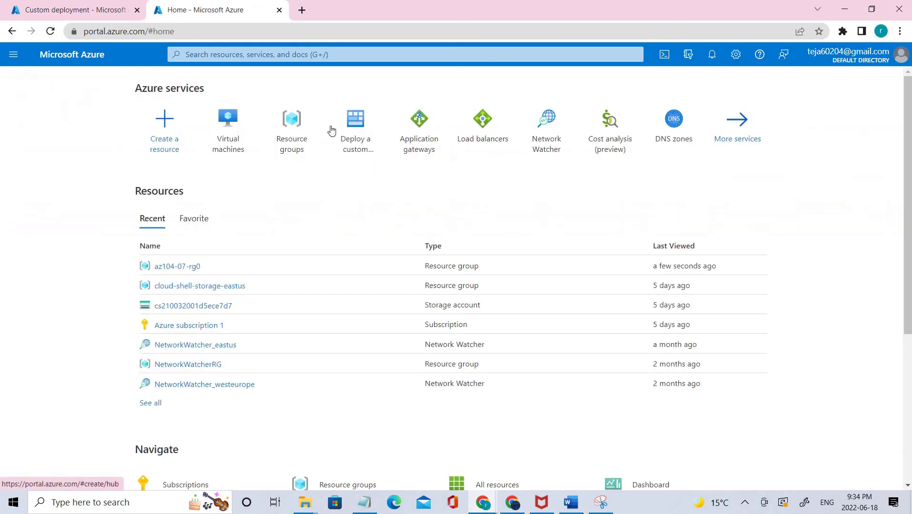
{"action": "left_click", "coordinate": [292, 125]}
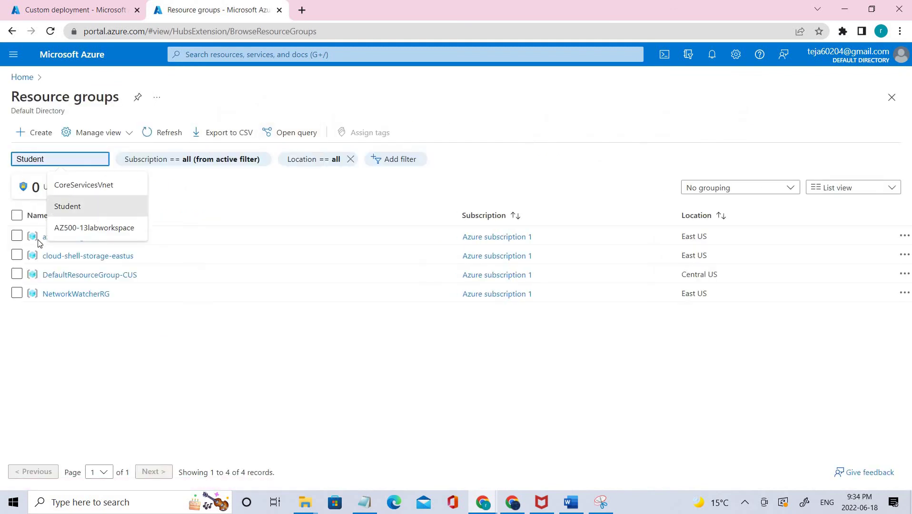
{"action": "left_click", "coordinate": [46, 238]}
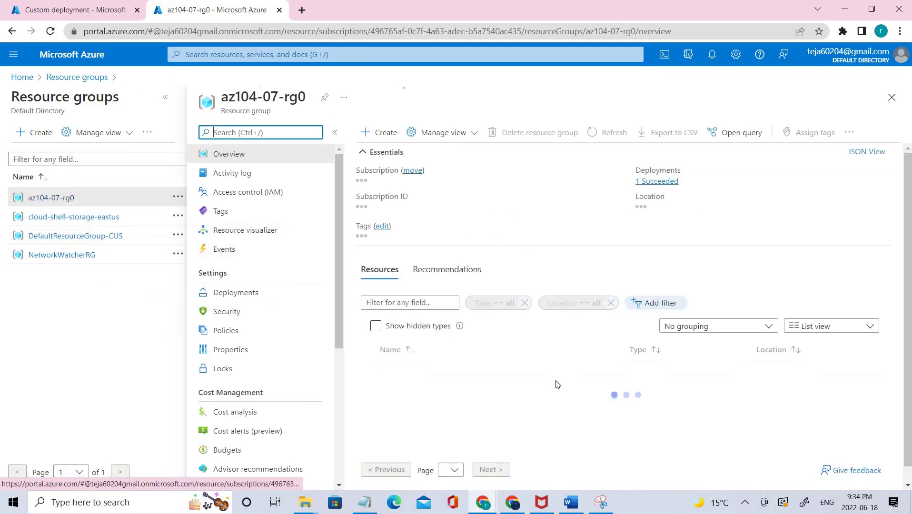
{"action": "scroll", "coordinate": [537, 413], "scroll_direction": "down", "scroll_amount": 2}
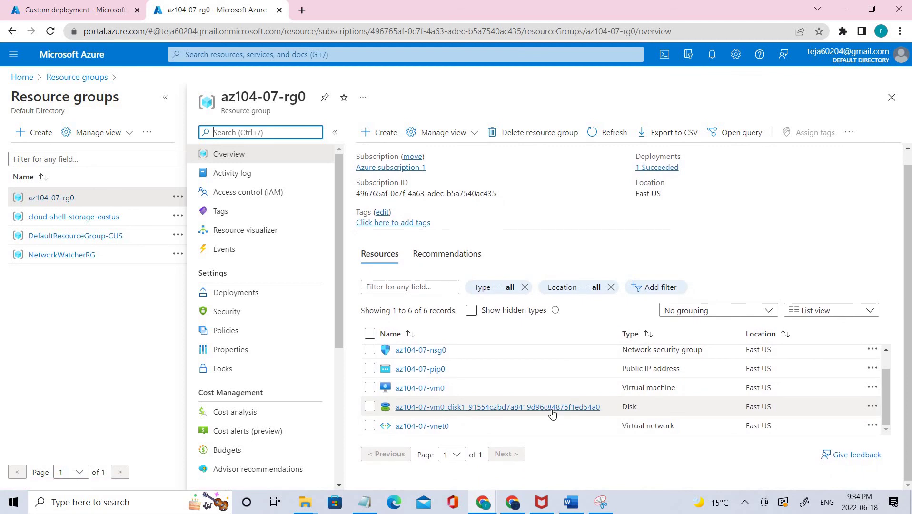
{"action": "left_click_drag", "start_coordinate": [552, 413], "coordinate": [437, 166]}
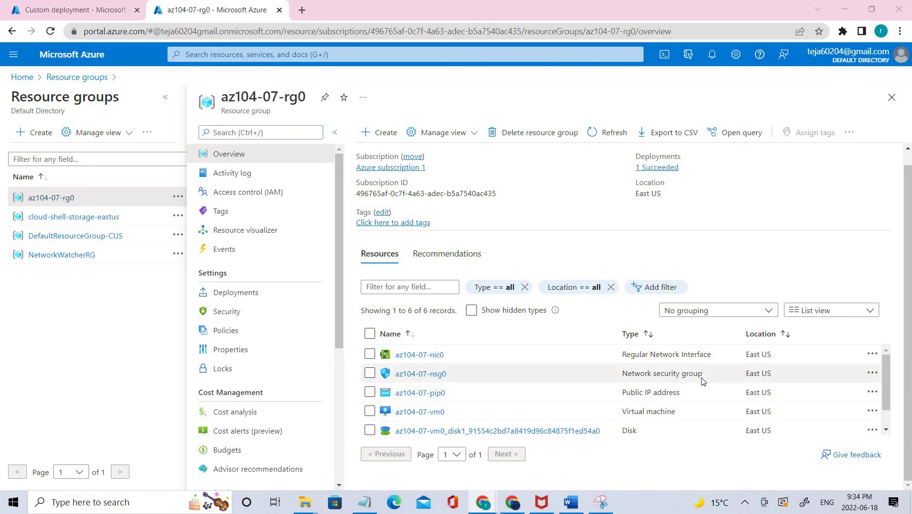
{"action": "scroll", "coordinate": [700, 380], "scroll_direction": "down", "scroll_amount": 1}
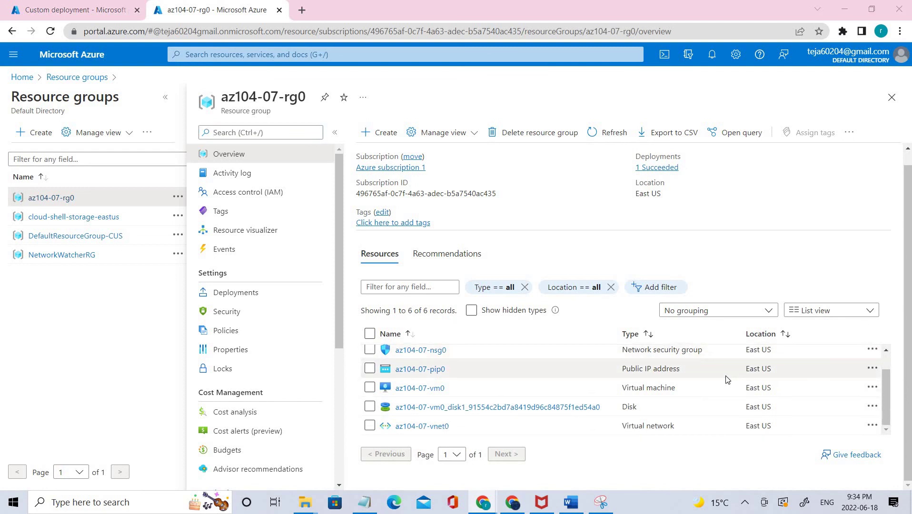